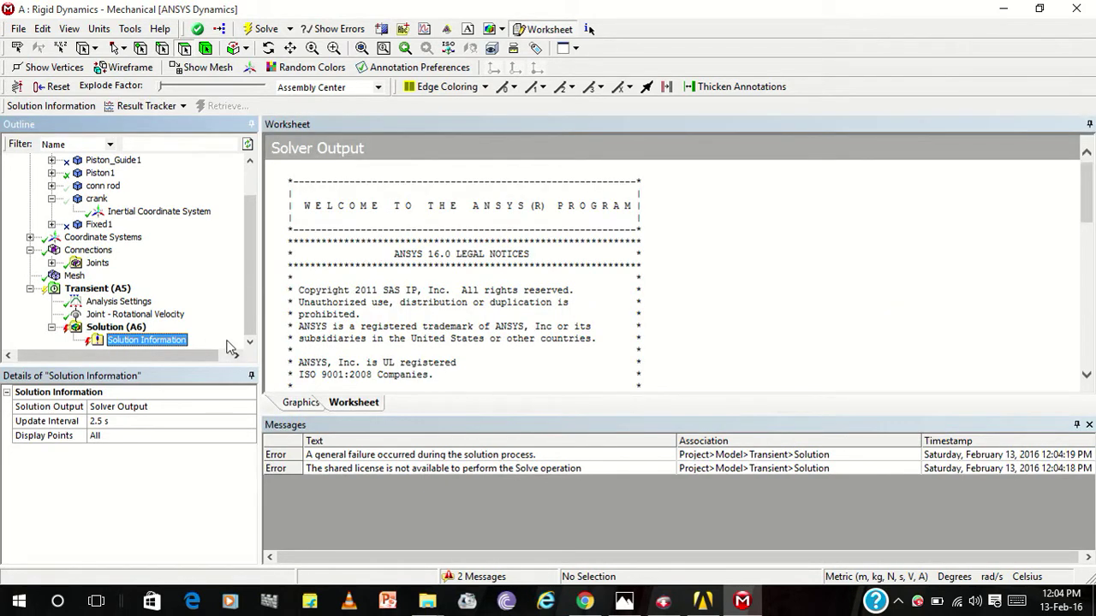
Try to evaluate all results of the Solution, and insert a Joint probe under it.
{"action": "right_click", "coordinate": [133, 329]}
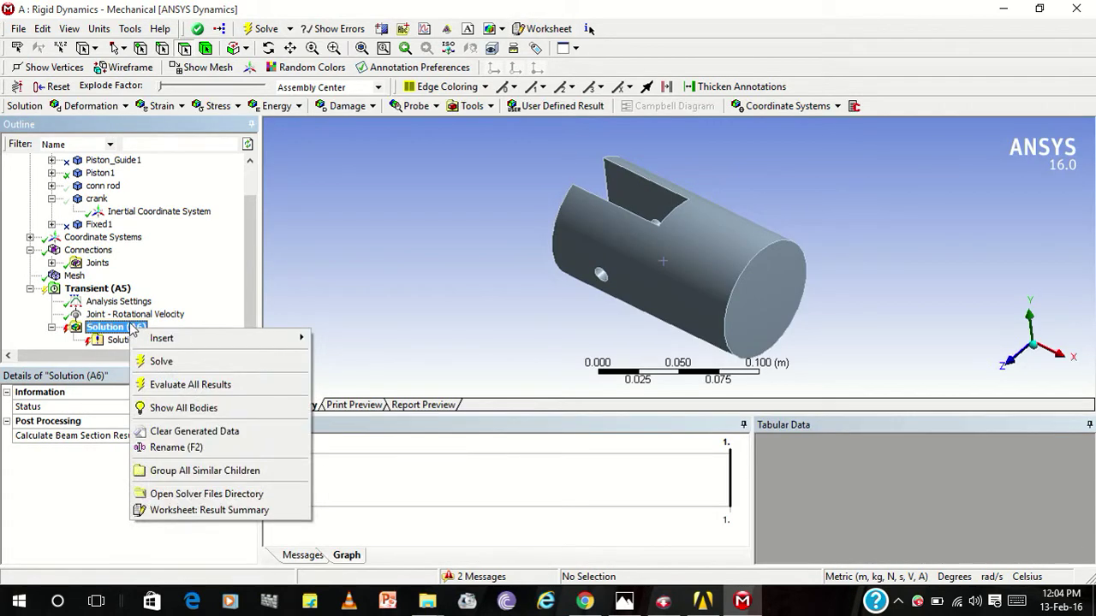
{"action": "left_click", "coordinate": [168, 386]}
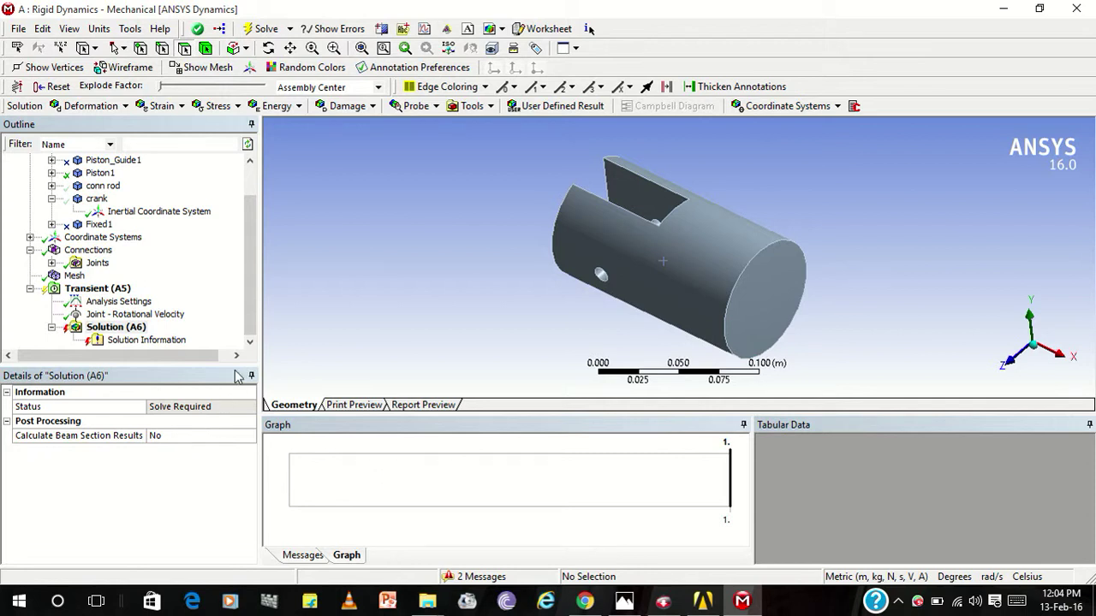
{"action": "right_click", "coordinate": [135, 327]}
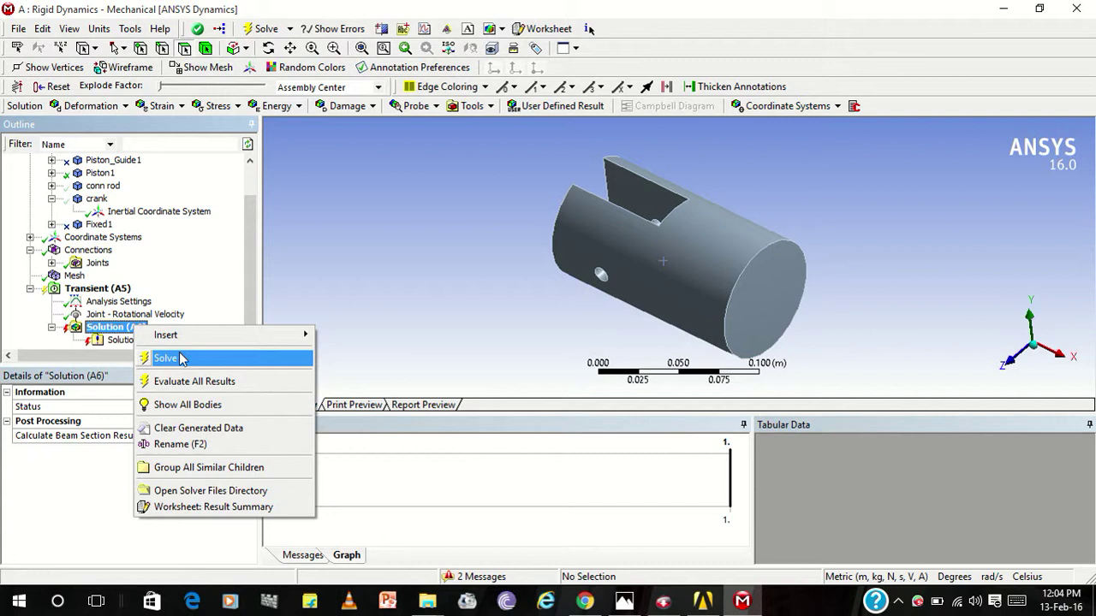
{"action": "mouse_move", "coordinate": [282, 335]}
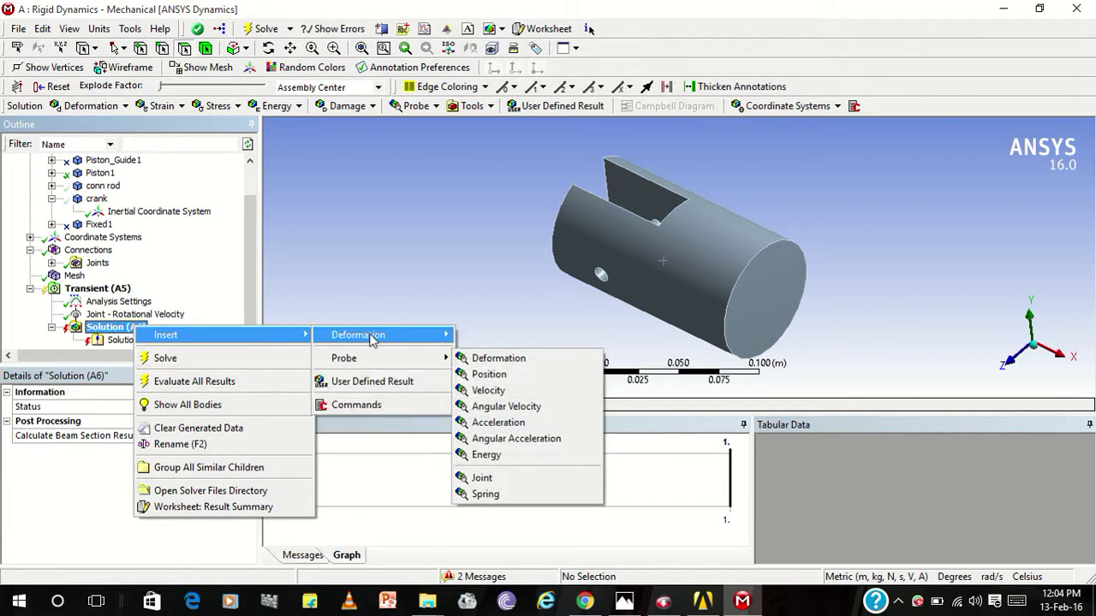
{"action": "left_click", "coordinate": [496, 480]}
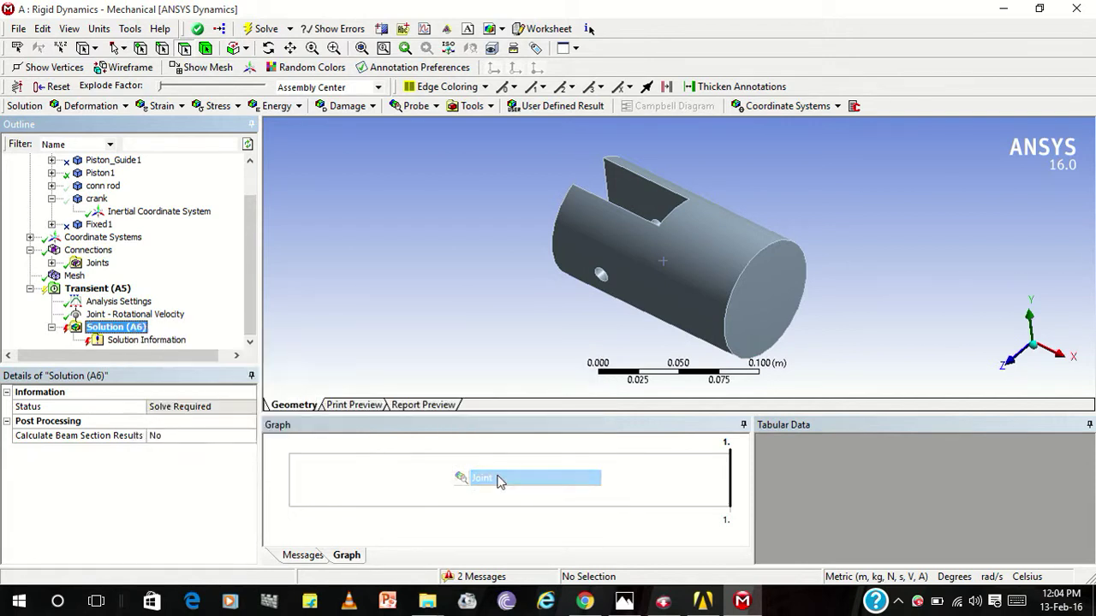
Scope the joint probe to Revolute - crank To conn rod and set its result type to Relative Angular Velocity.
{"action": "left_click", "coordinate": [171, 420]}
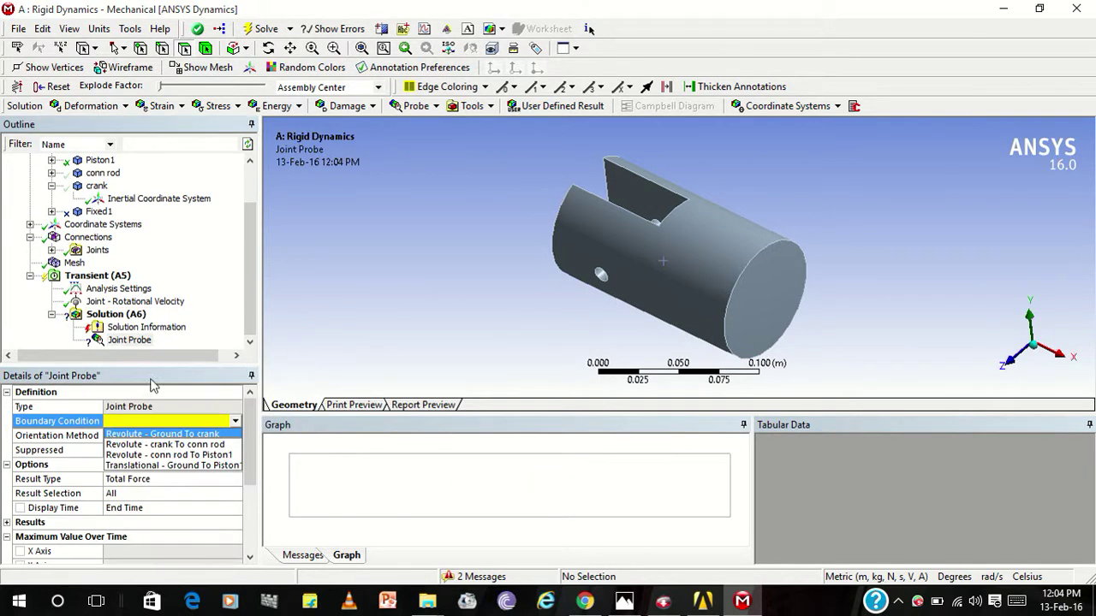
{"action": "left_click", "coordinate": [172, 445]}
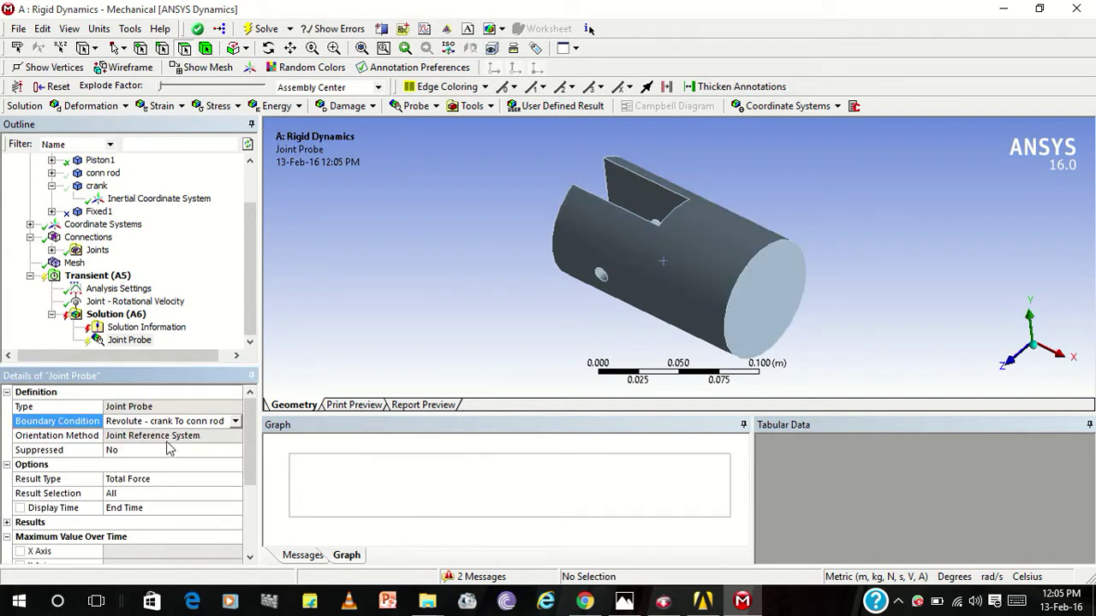
{"action": "left_click", "coordinate": [158, 481]}
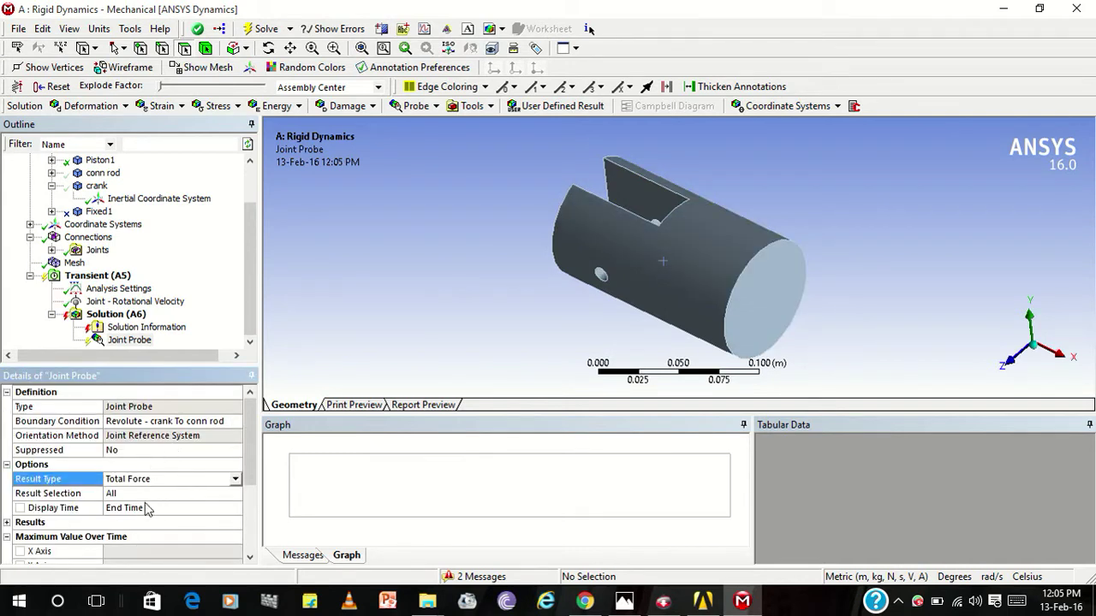
{"action": "left_click", "coordinate": [235, 479]}
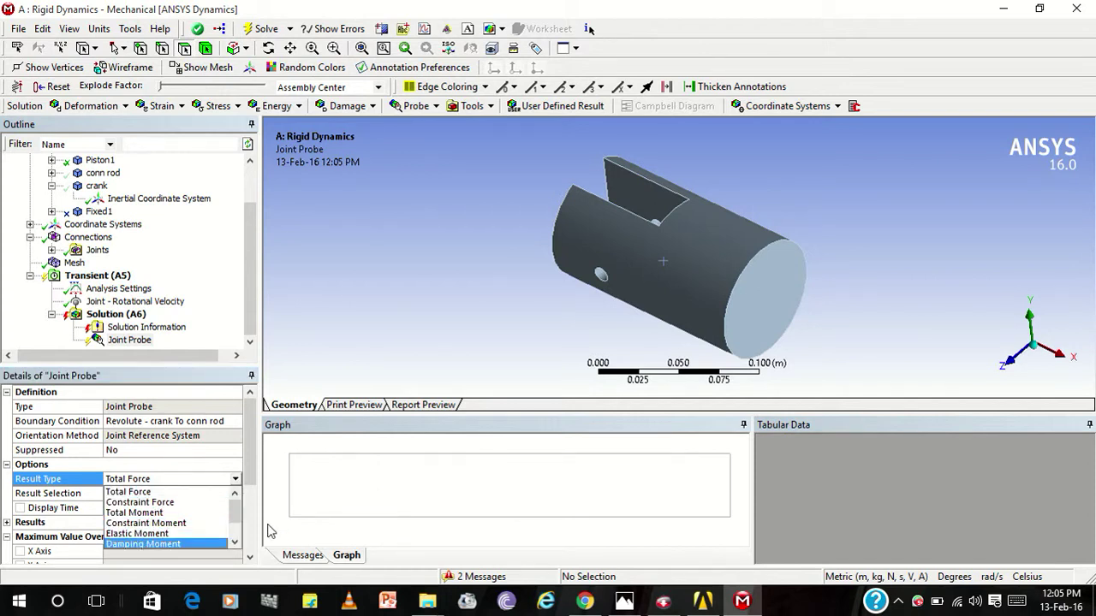
{"action": "scroll", "coordinate": [237, 518], "scroll_direction": "down", "scroll_amount": 3}
{"action": "left_click", "coordinate": [180, 536]}
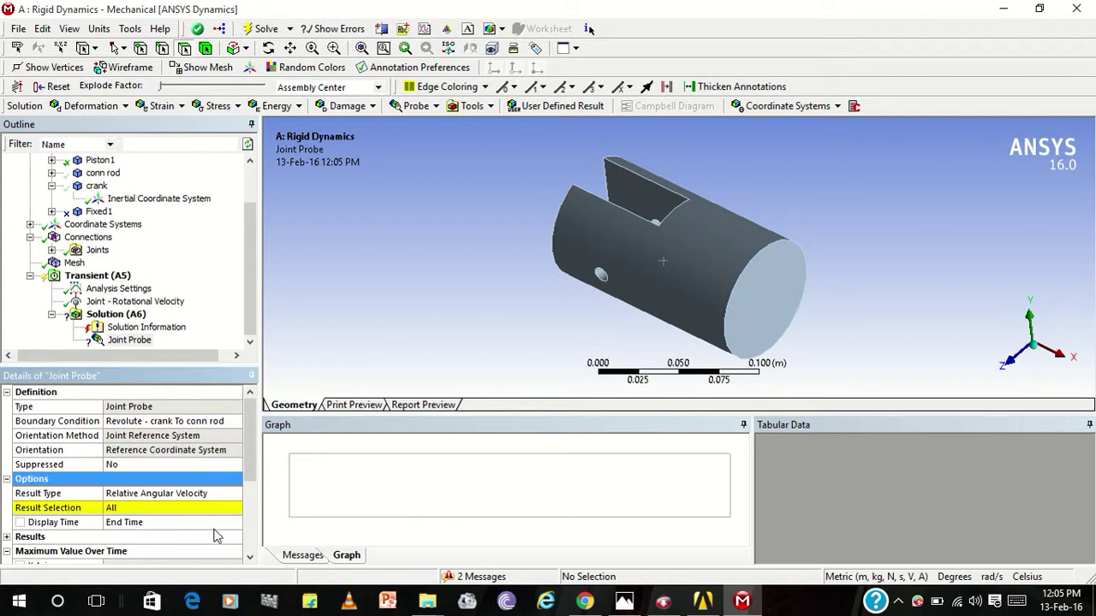
{"action": "left_click", "coordinate": [236, 495]}
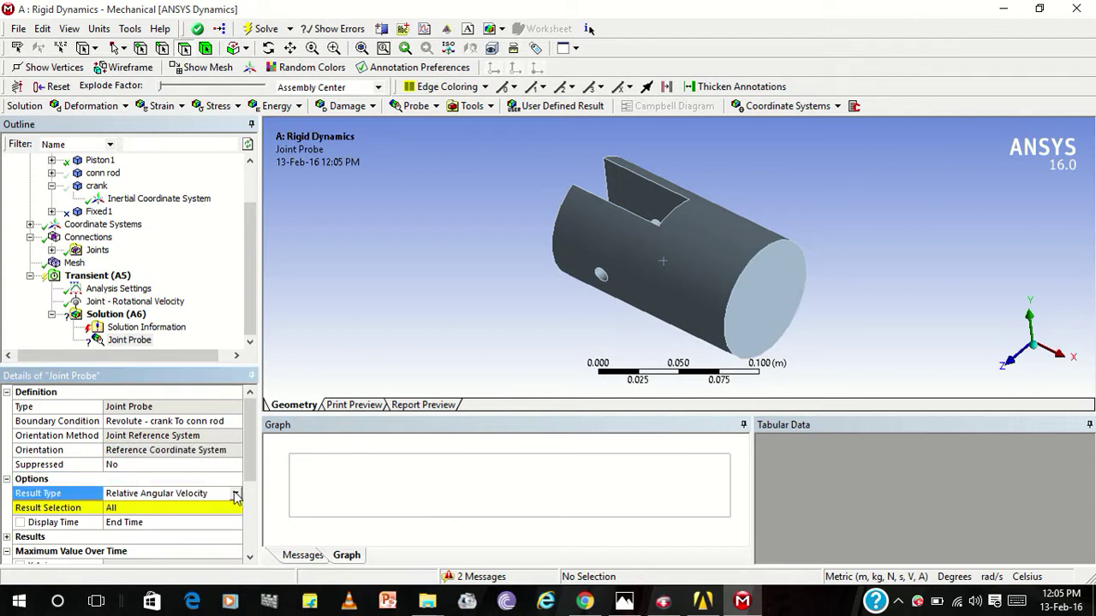
{"action": "left_click", "coordinate": [236, 495]}
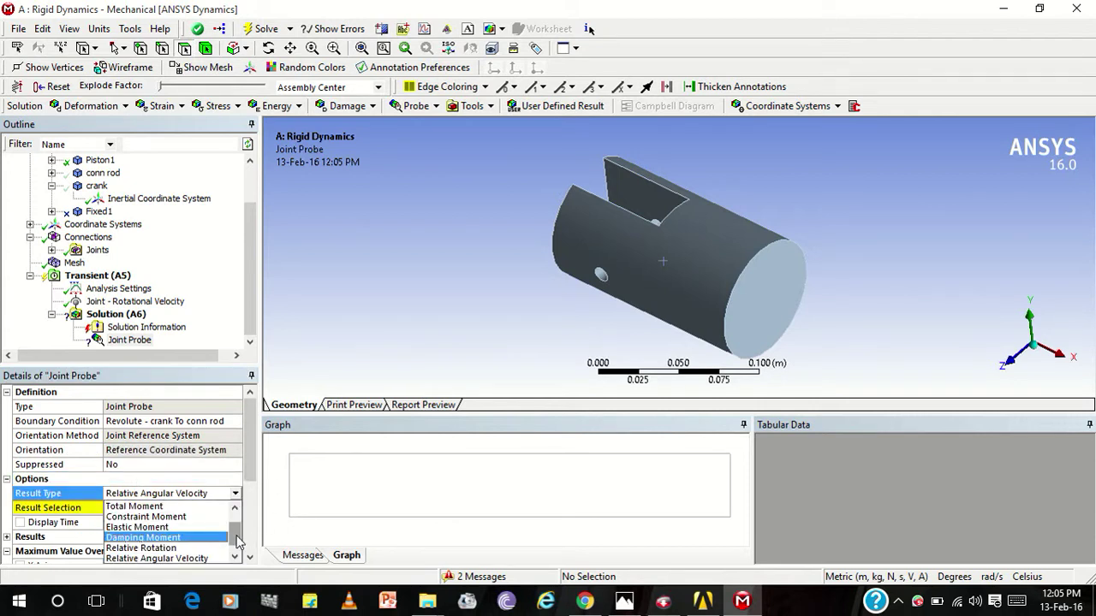
{"action": "scroll", "coordinate": [237, 541], "scroll_direction": "down", "scroll_amount": 1}
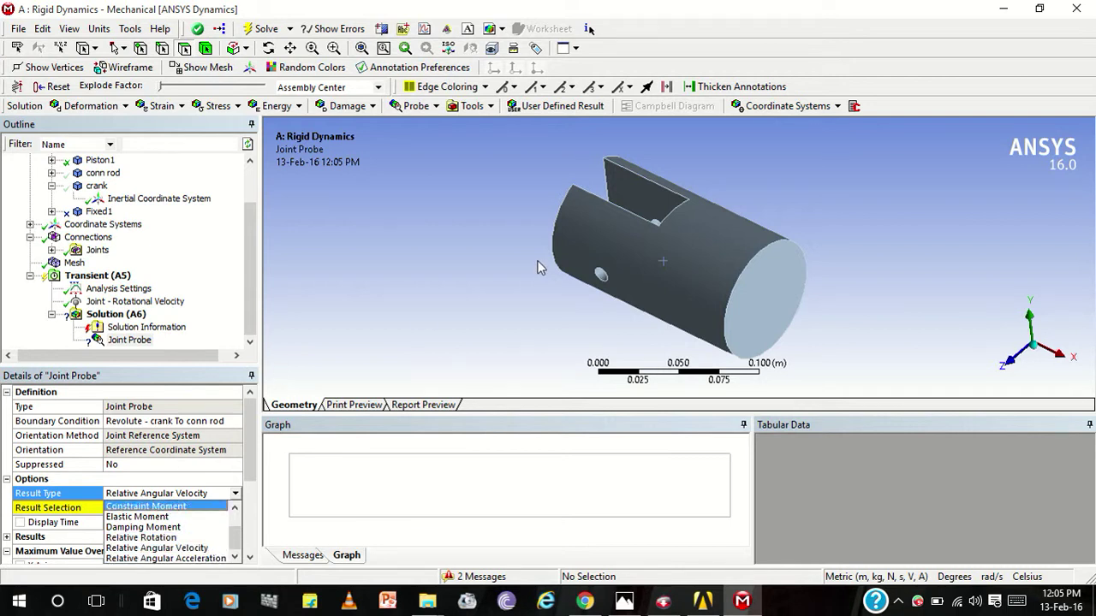
{"action": "left_click", "coordinate": [423, 233]}
Show all hidden bodies so the whole crank, connecting rod and piston mechanism fits in the view.
{"action": "right_click", "coordinate": [423, 233]}
{"action": "left_click", "coordinate": [447, 281]}
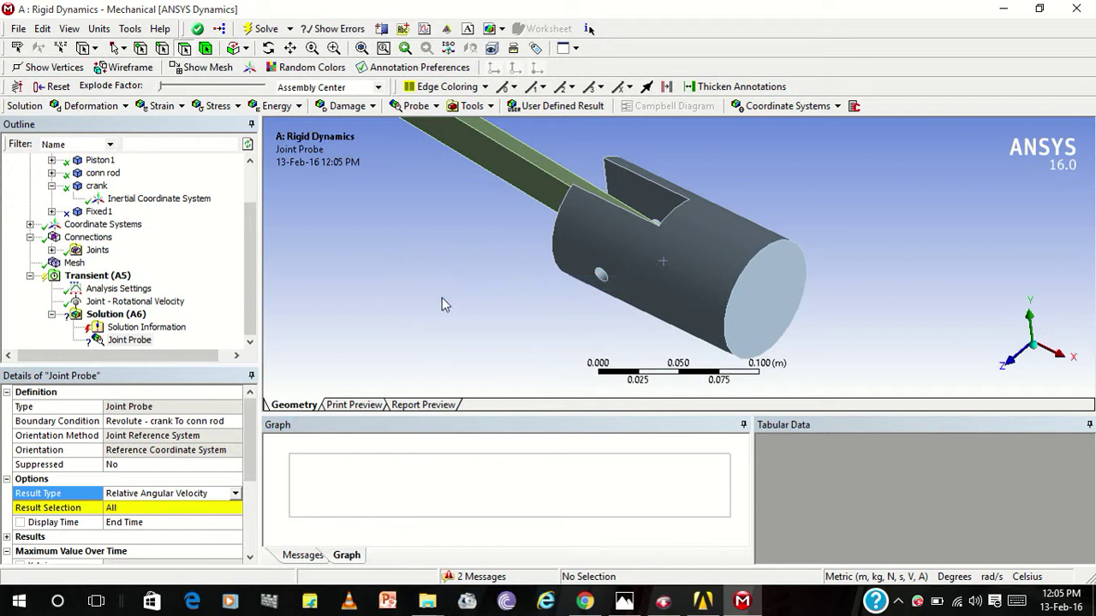
{"action": "left_click", "coordinate": [361, 49]}
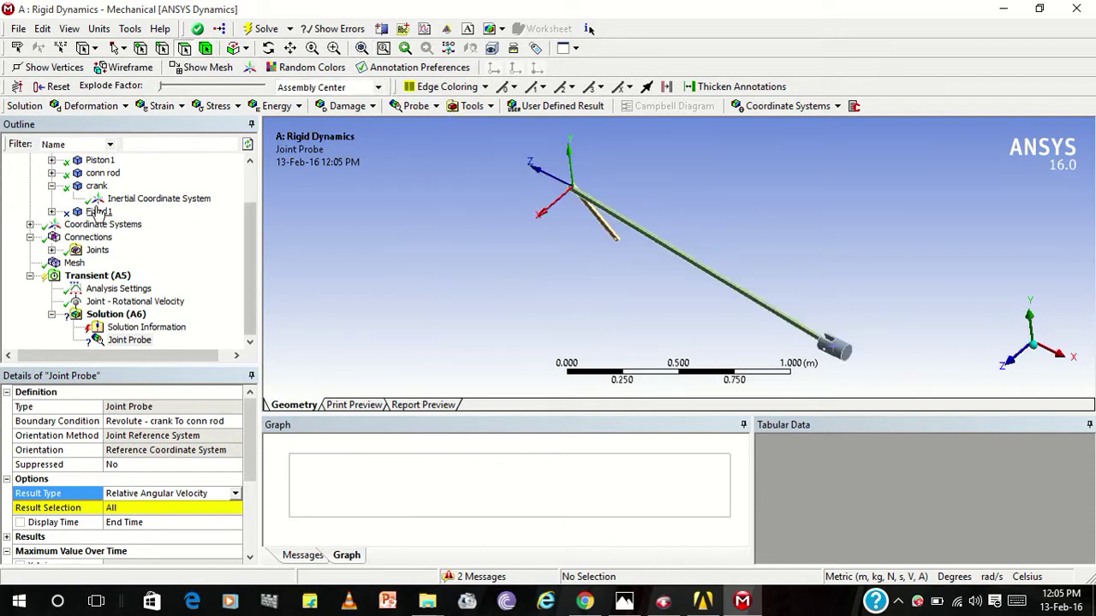
Expand the Joints group and configure the Revolute - crank To conn rod joint with a rotation of 140 degrees.
{"action": "left_click", "coordinate": [97, 250]}
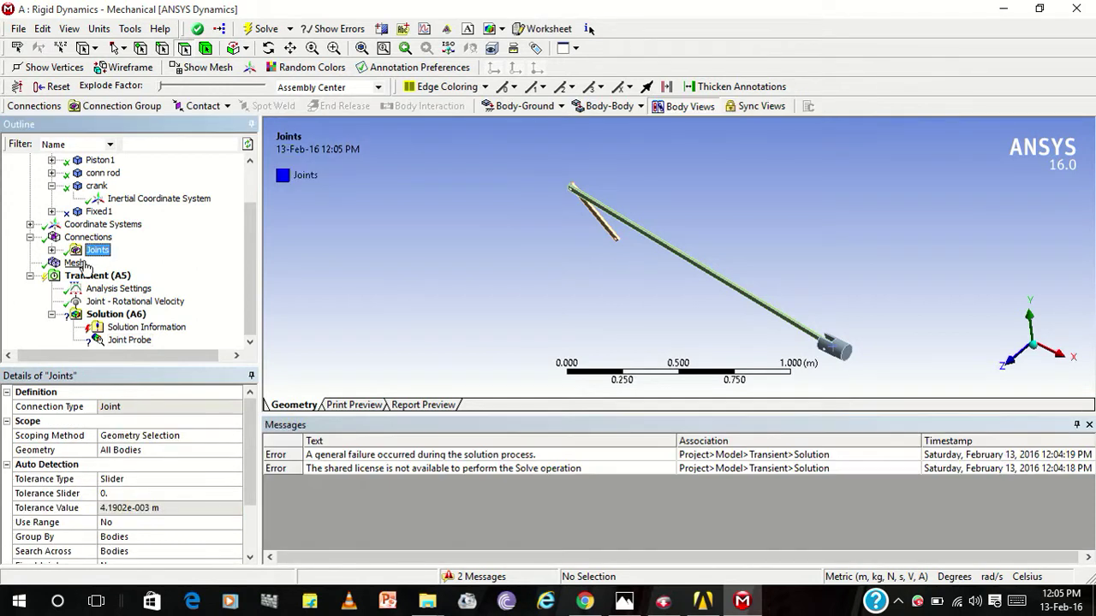
{"action": "left_click", "coordinate": [51, 250]}
{"action": "left_click", "coordinate": [141, 250]}
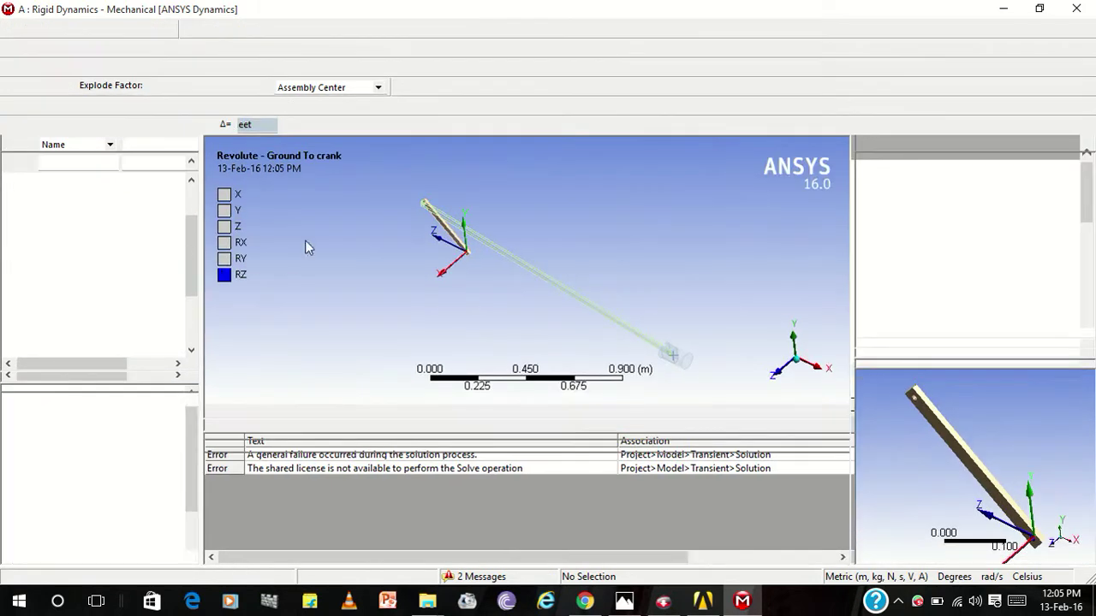
{"action": "left_click", "coordinate": [141, 294]}
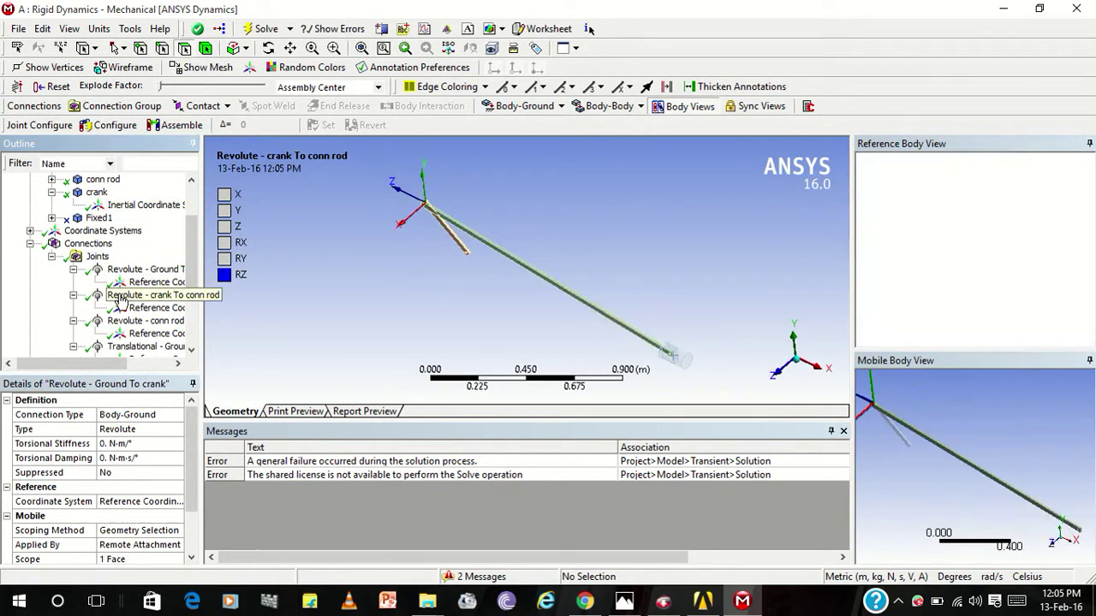
{"action": "left_click", "coordinate": [112, 125]}
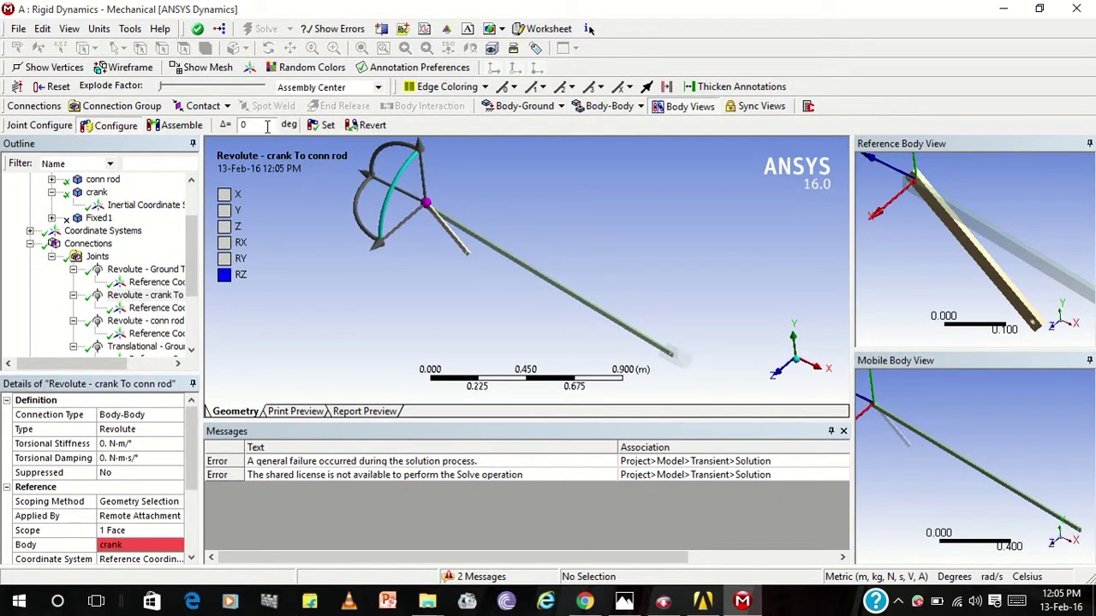
{"action": "left_click", "coordinate": [261, 125]}
{"action": "type", "text": "140"}
{"action": "left_click", "coordinate": [327, 126]}
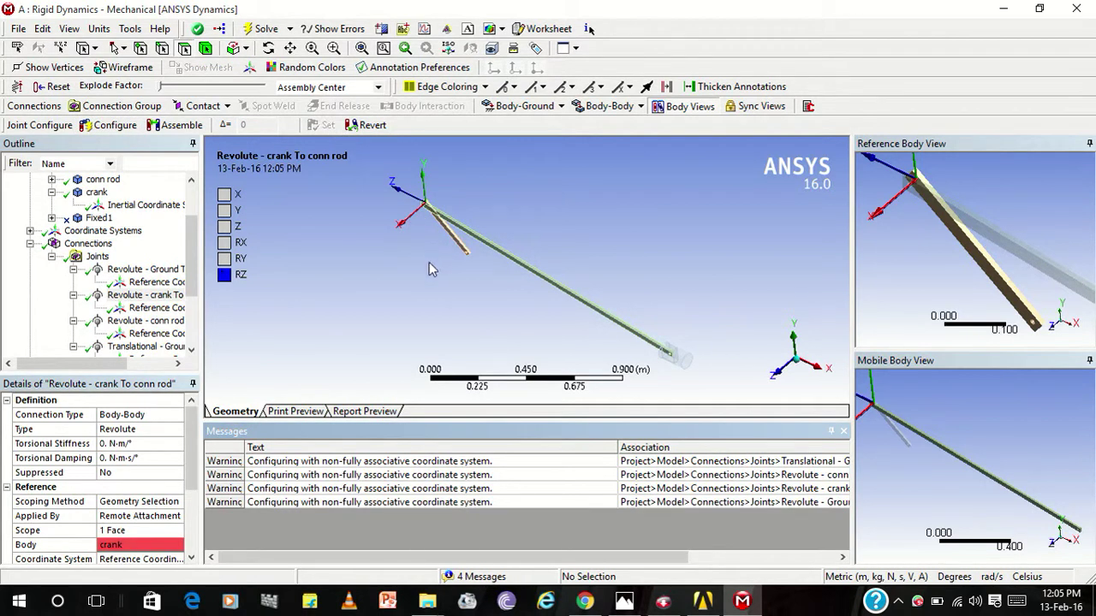
Display the mechanism in isometric view and collapse the Joints group in the outline.
{"action": "right_click", "coordinate": [391, 280]}
{"action": "mouse_move", "coordinate": [423, 306]}
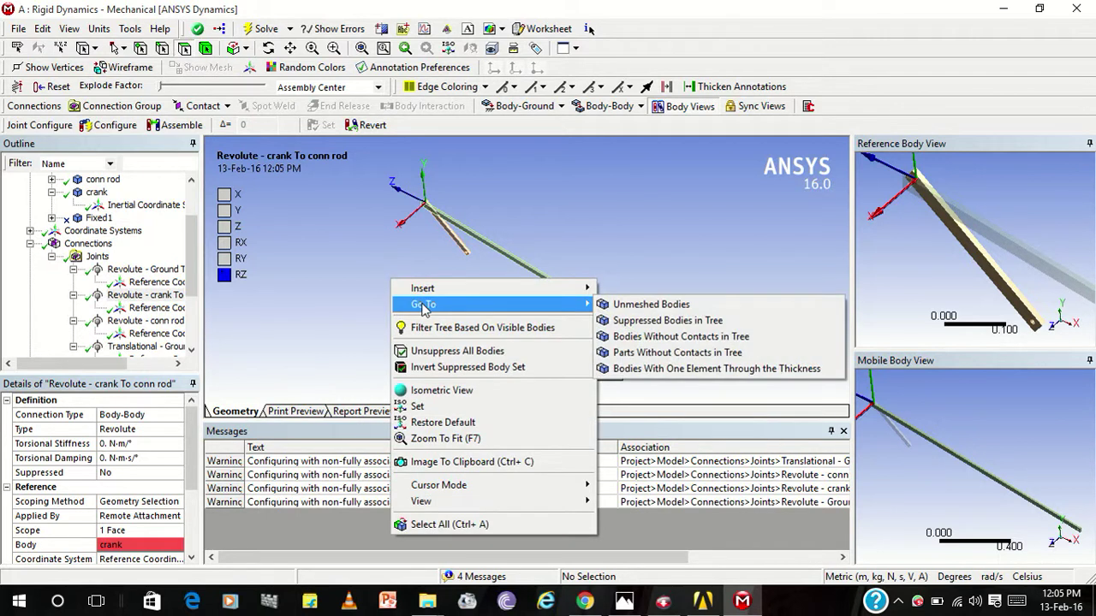
{"action": "left_click", "coordinate": [438, 390]}
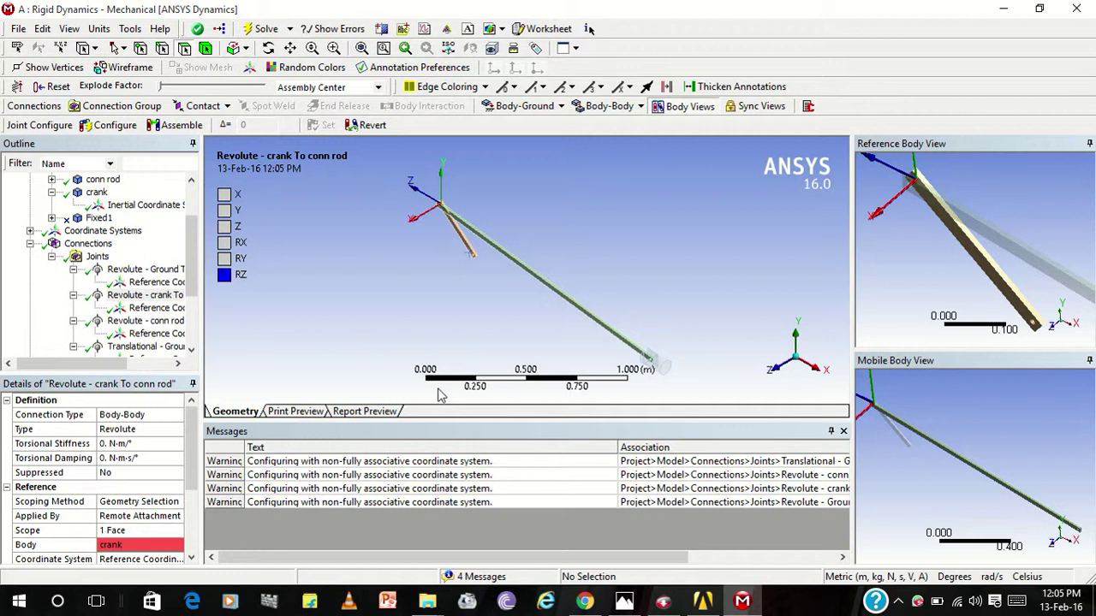
{"action": "left_click", "coordinate": [52, 257]}
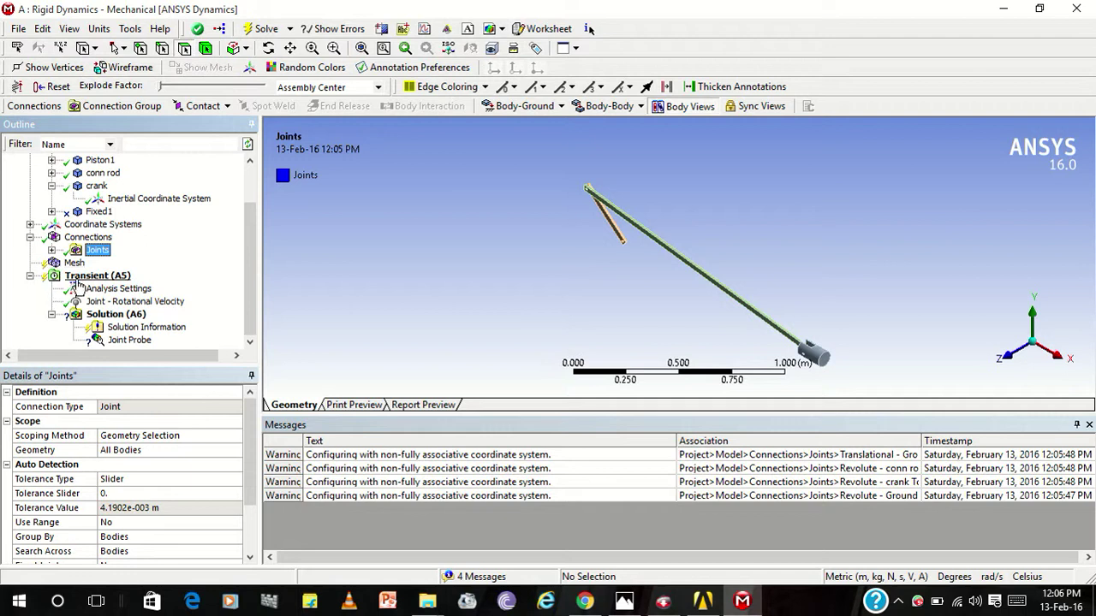
Review the step controls and solver controls in the transient Analysis Settings.
{"action": "left_click", "coordinate": [114, 290]}
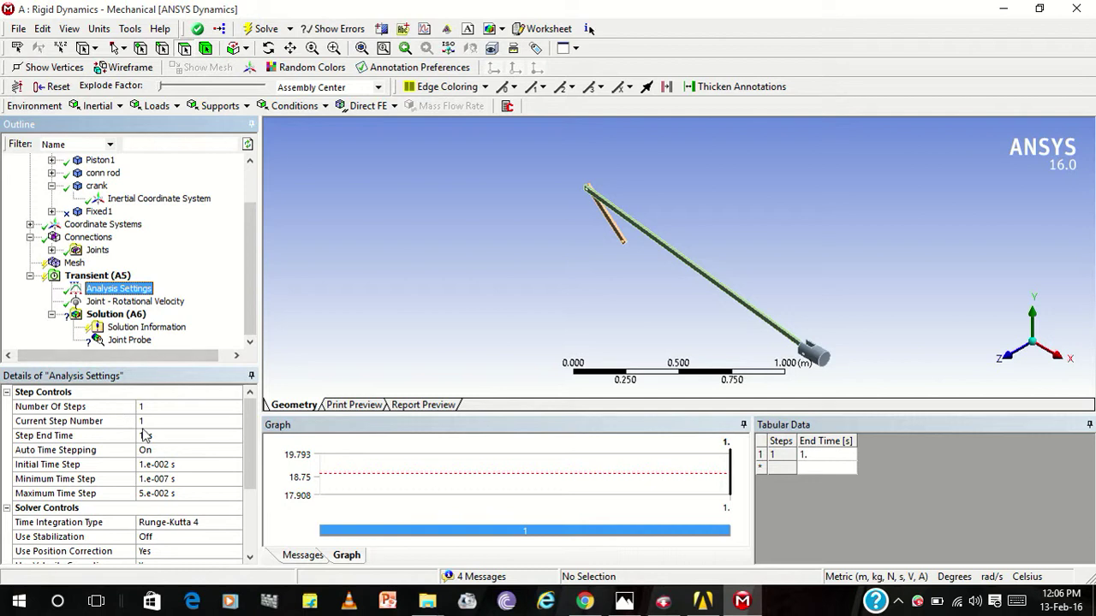
{"action": "scroll", "coordinate": [199, 470], "scroll_direction": "down", "scroll_amount": 1}
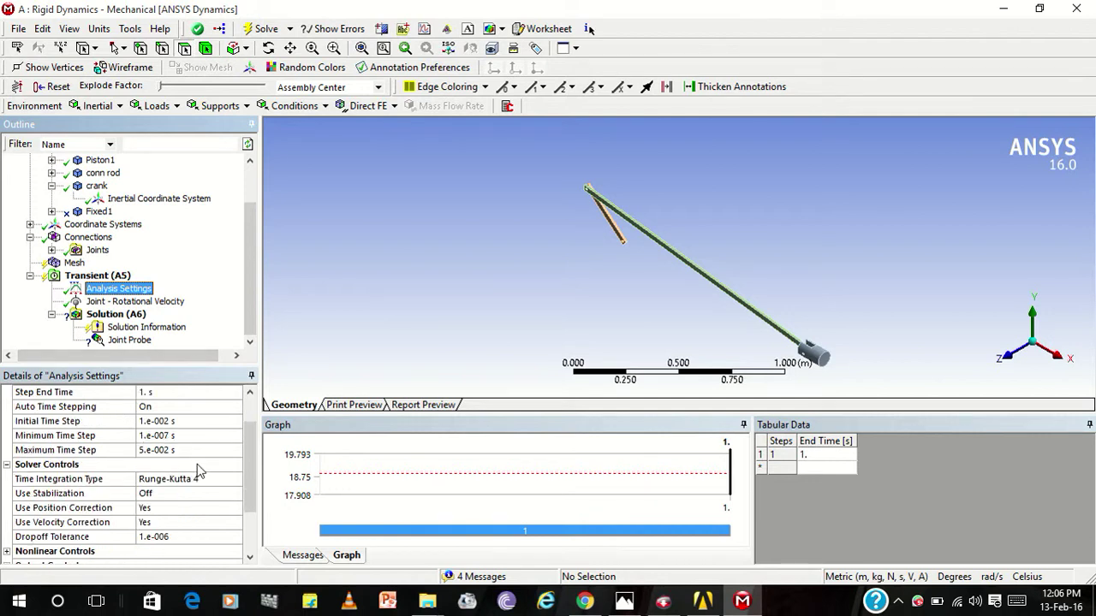
{"action": "scroll", "coordinate": [197, 470], "scroll_direction": "down", "scroll_amount": 1}
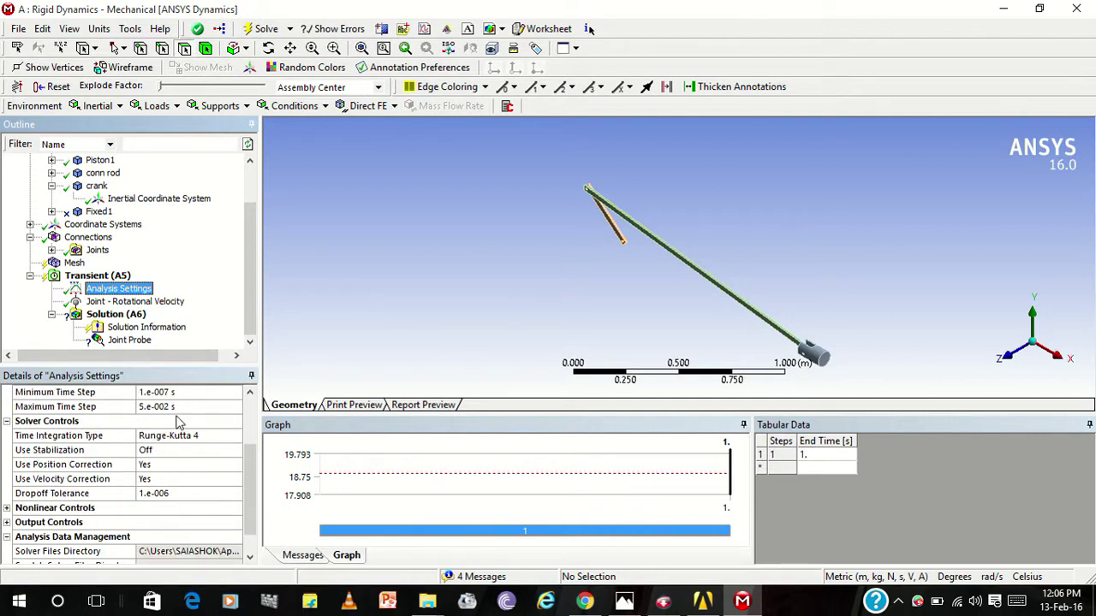
{"action": "left_click_drag", "start_coordinate": [251, 486], "coordinate": [265, 440]}
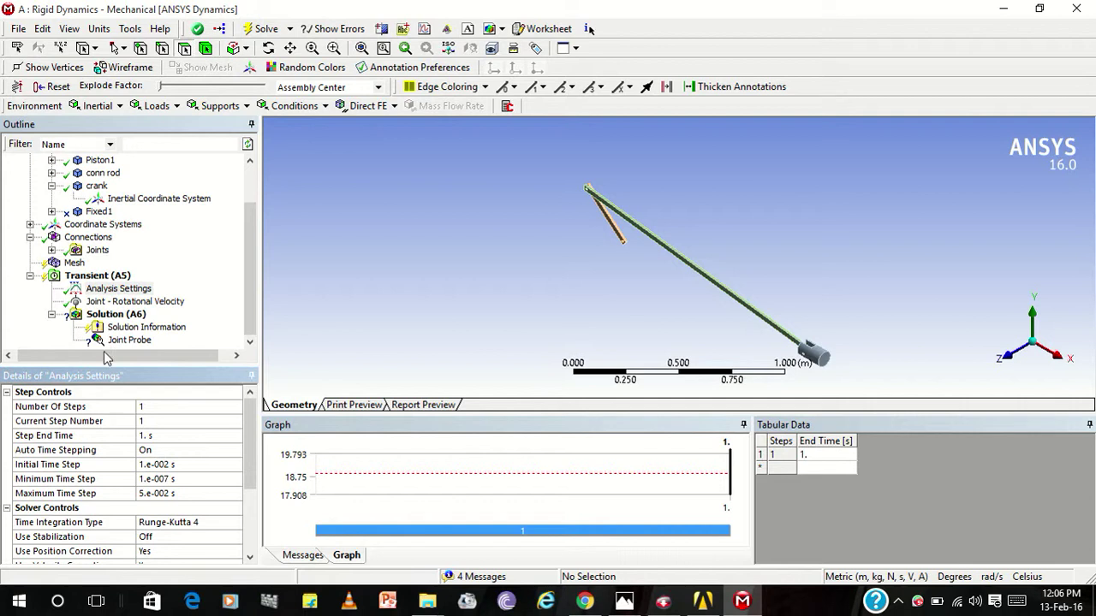
Set the joint probe's boundary condition to Revolute - Ground To crank and its result type to Relative Rotation.
{"action": "left_click", "coordinate": [129, 341]}
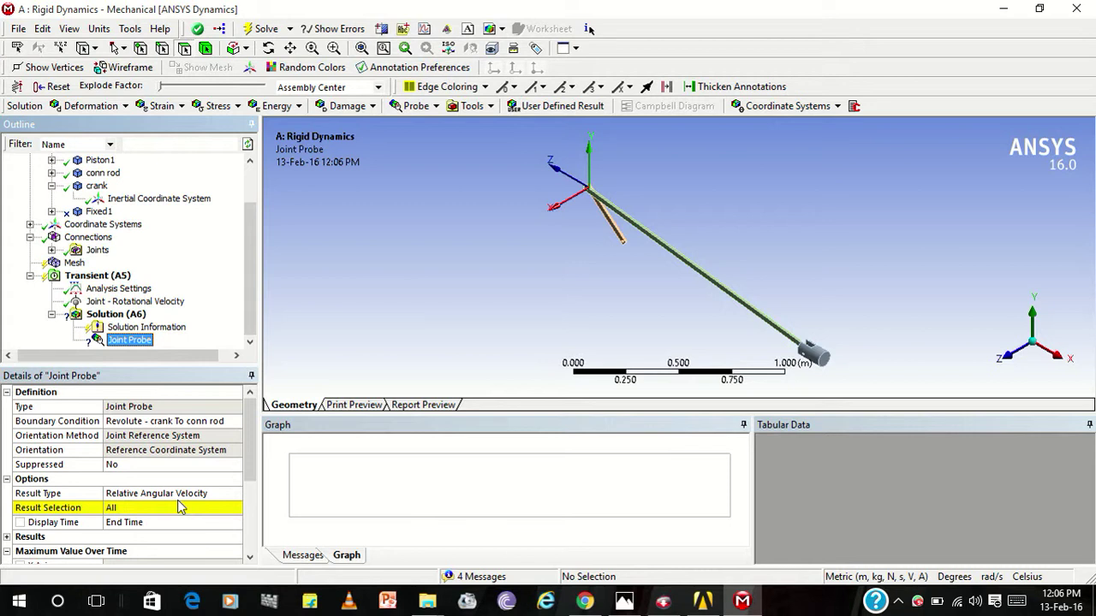
{"action": "left_click", "coordinate": [199, 422]}
{"action": "left_click", "coordinate": [234, 421]}
{"action": "left_click", "coordinate": [185, 445]}
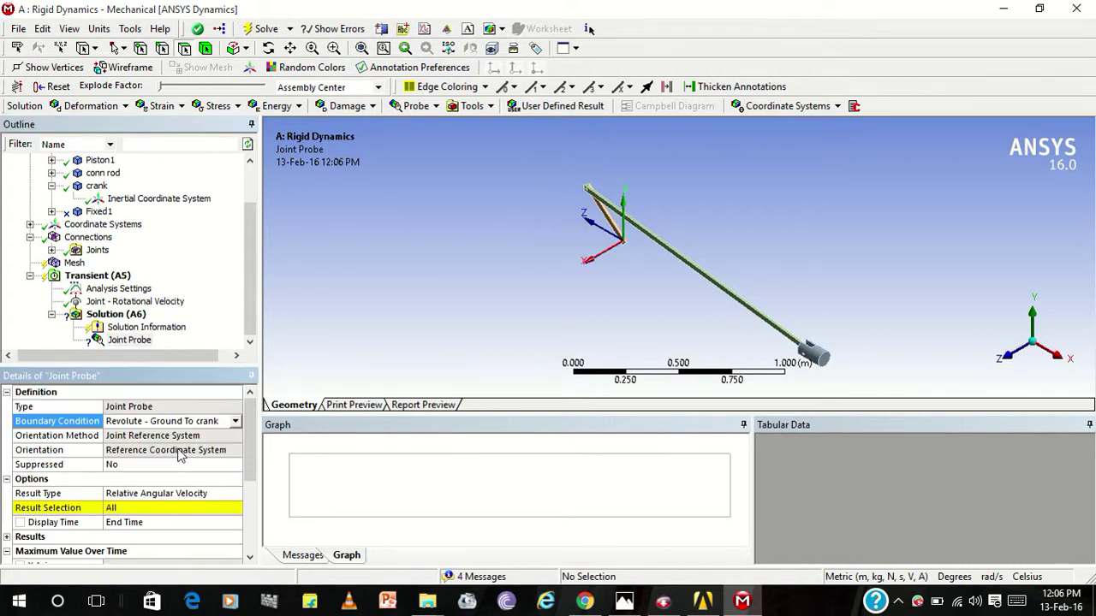
{"action": "left_click", "coordinate": [154, 494]}
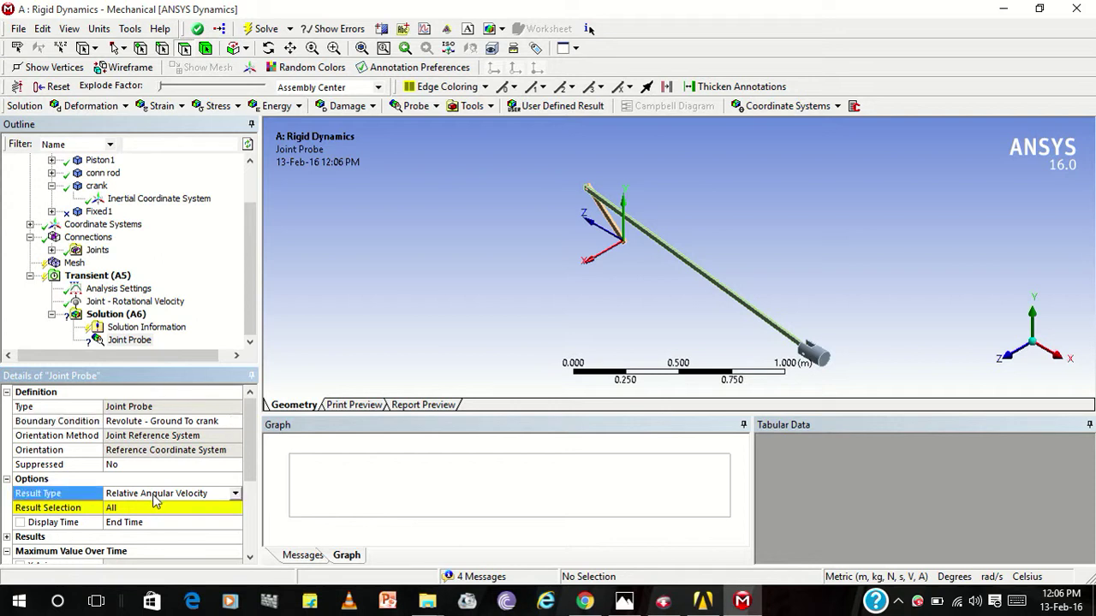
{"action": "left_click", "coordinate": [236, 494]}
{"action": "left_click", "coordinate": [192, 548]}
Set the joint probe's result selection to Z Axis and its display time to 0.12963 s.
{"action": "left_click", "coordinate": [177, 510]}
{"action": "left_click", "coordinate": [234, 509]}
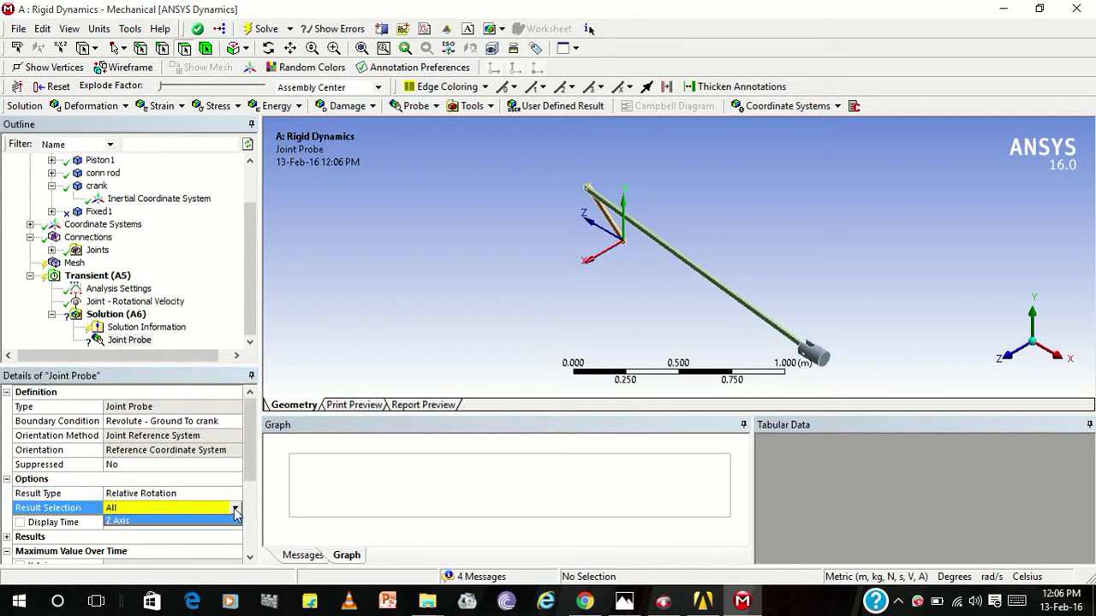
{"action": "left_click", "coordinate": [235, 510]}
{"action": "left_click", "coordinate": [236, 510]}
{"action": "left_click", "coordinate": [206, 523]}
{"action": "left_click", "coordinate": [147, 523]}
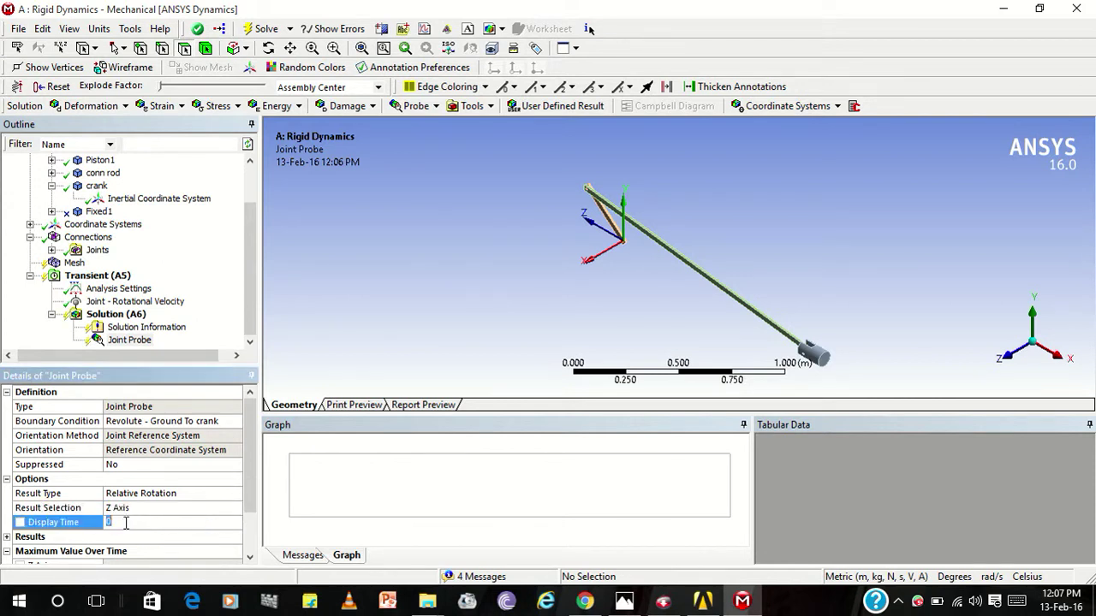
{"action": "type", "text": "0.12963"}
{"action": "key", "text": "Return"}
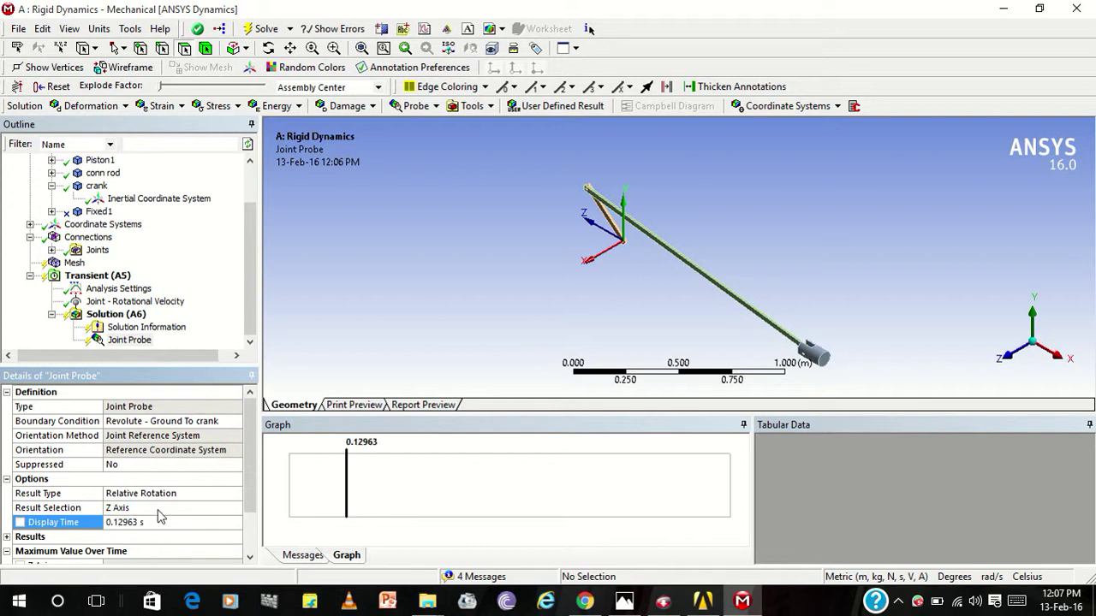
Insert a second joint probe under the transient solution.
{"action": "left_click", "coordinate": [31, 538]}
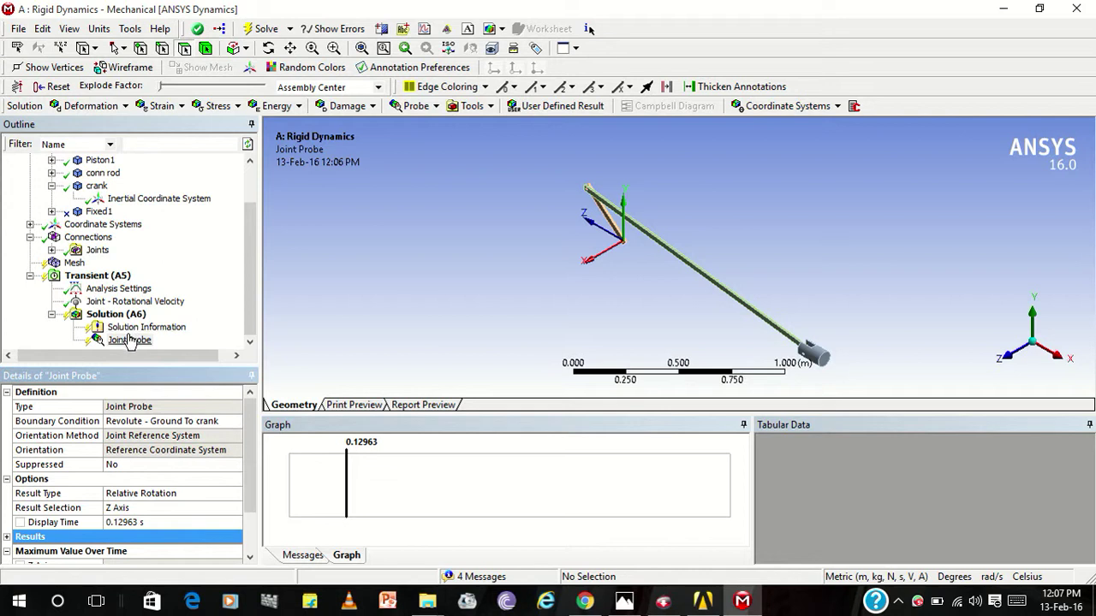
{"action": "right_click", "coordinate": [133, 341]}
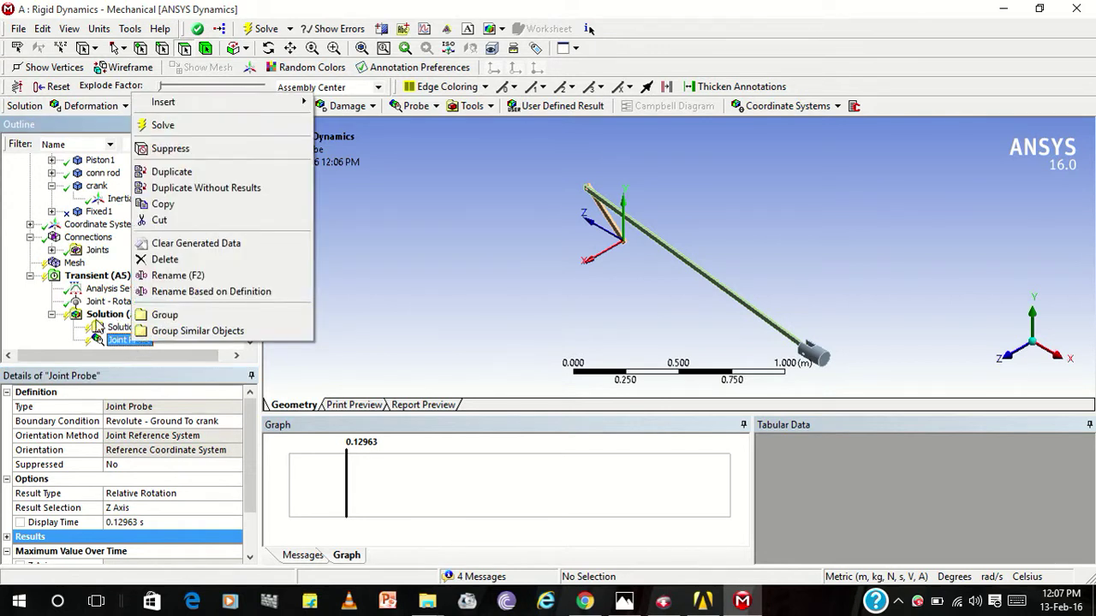
{"action": "right_click", "coordinate": [114, 328]}
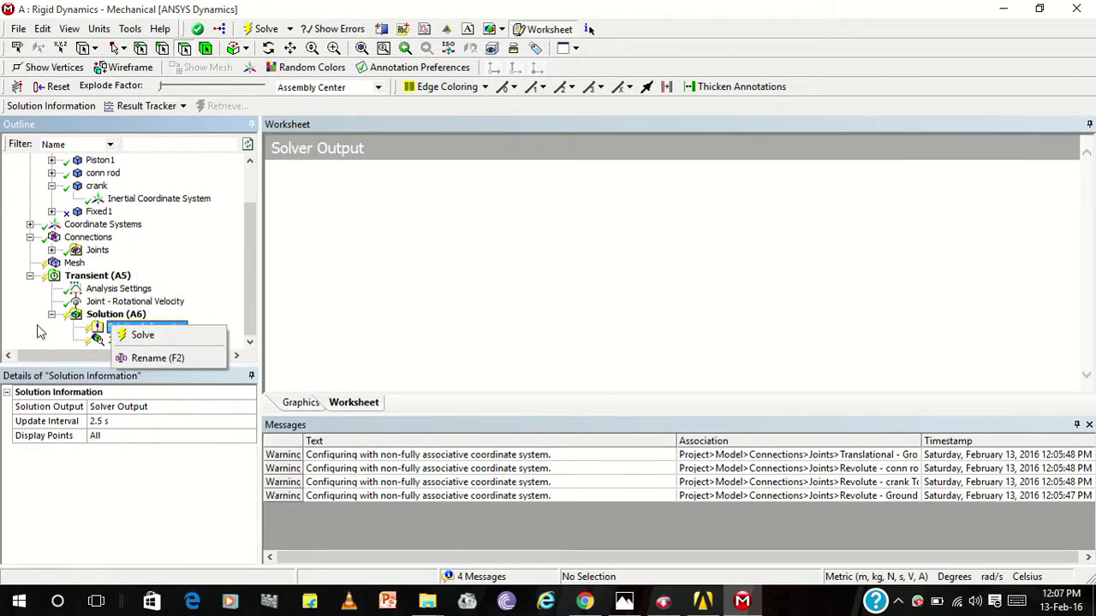
{"action": "key", "text": "Escape"}
{"action": "left_click", "coordinate": [135, 341]}
{"action": "right_click", "coordinate": [143, 342]}
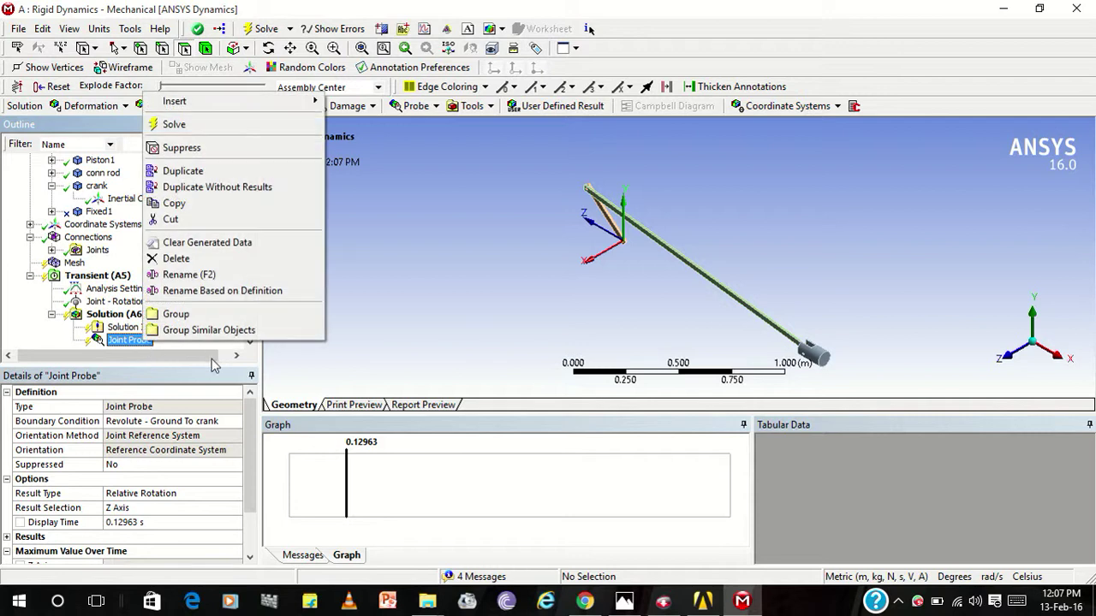
{"action": "mouse_move", "coordinate": [180, 101]}
{"action": "mouse_move", "coordinate": [355, 124]}
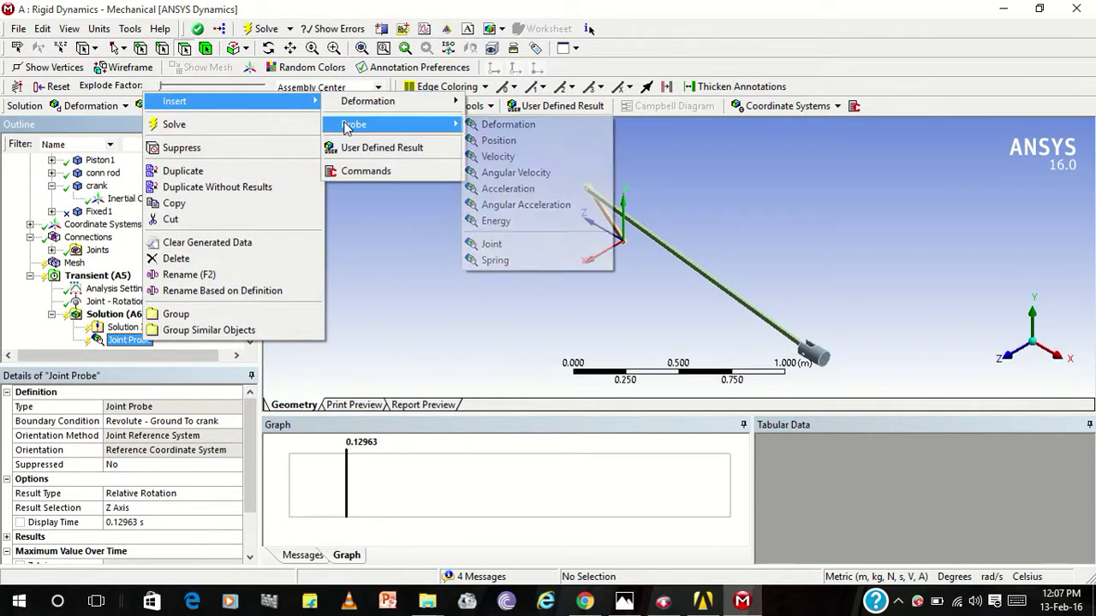
{"action": "left_click", "coordinate": [492, 244]}
Set the second joint probe's boundary condition to Translational - Ground To Piston1 and check its available result types.
{"action": "left_click", "coordinate": [172, 421]}
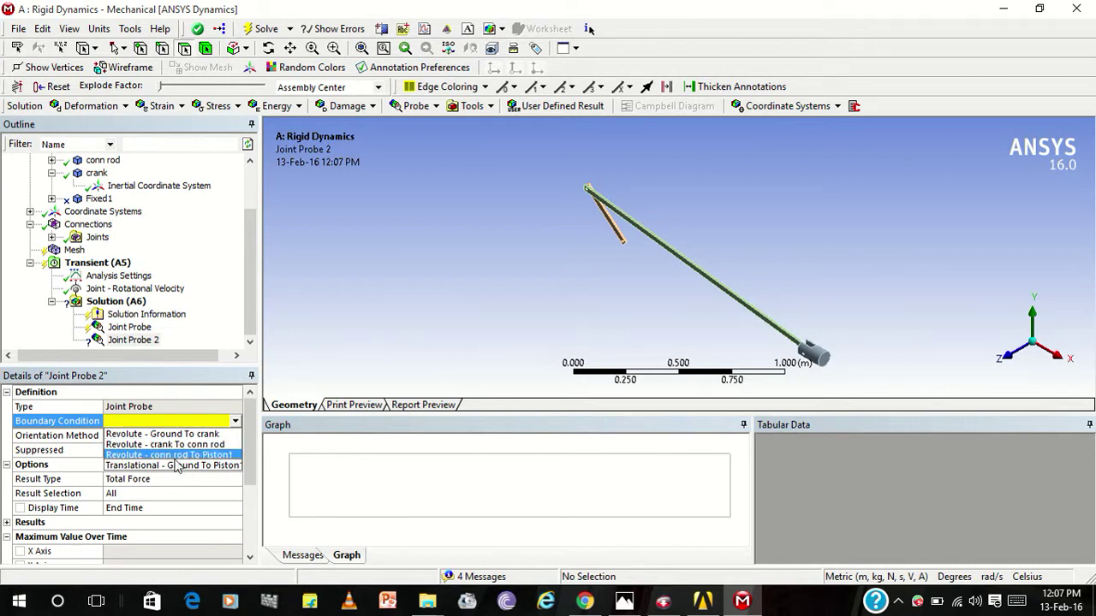
{"action": "left_click", "coordinate": [171, 465]}
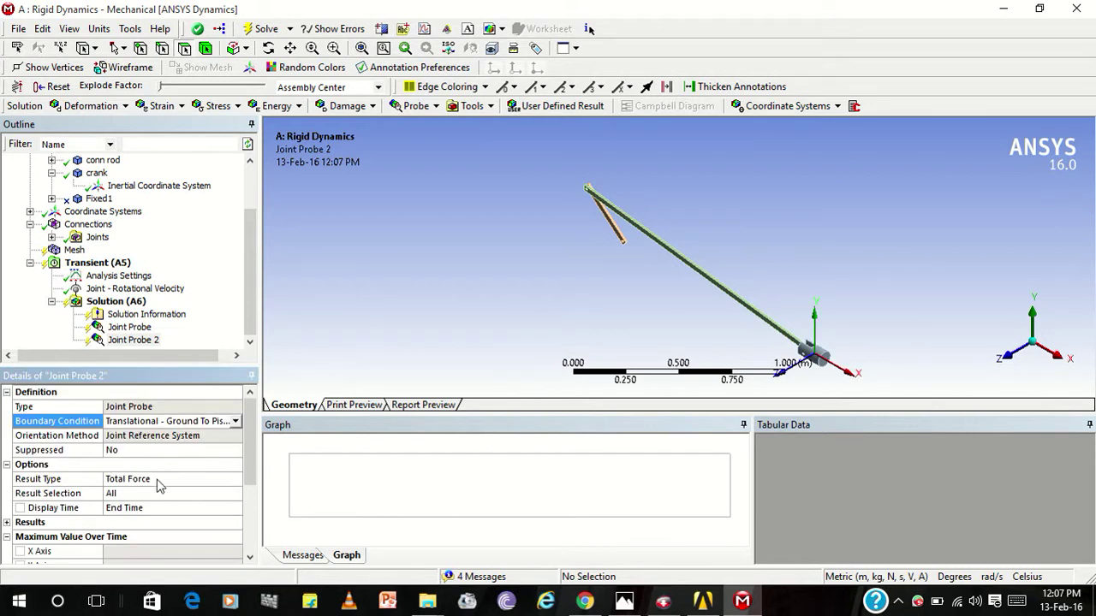
{"action": "left_click", "coordinate": [158, 481]}
{"action": "left_click", "coordinate": [234, 481]}
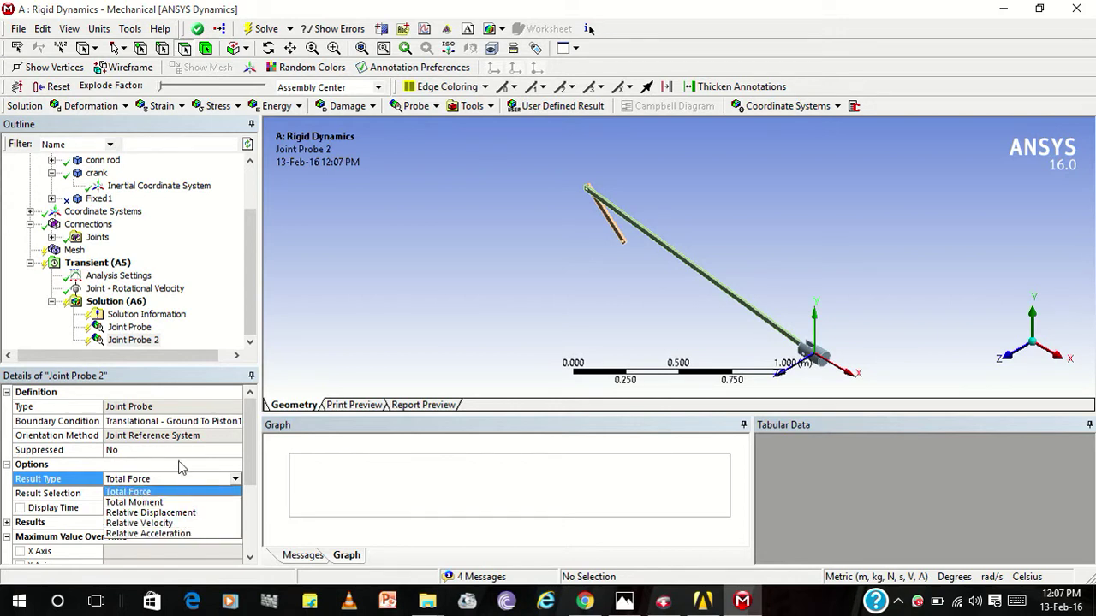
Set the second joint probe's boundary condition to Revolute - crank To conn rod and its result type to Relative Angular Velocity.
{"action": "left_click", "coordinate": [180, 424]}
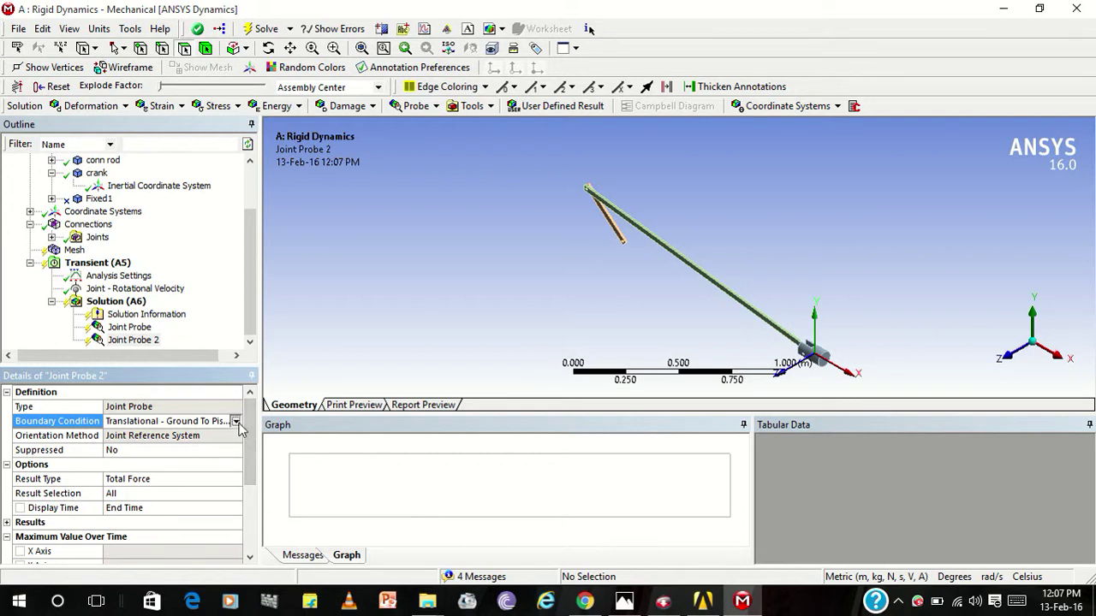
{"action": "left_click", "coordinate": [235, 422]}
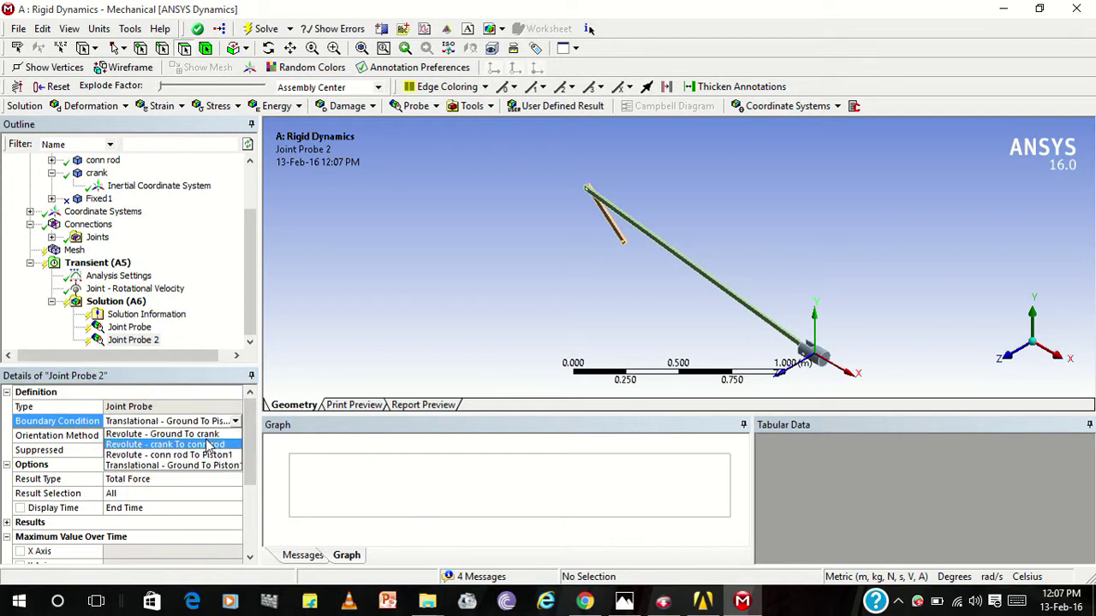
{"action": "left_click", "coordinate": [210, 445]}
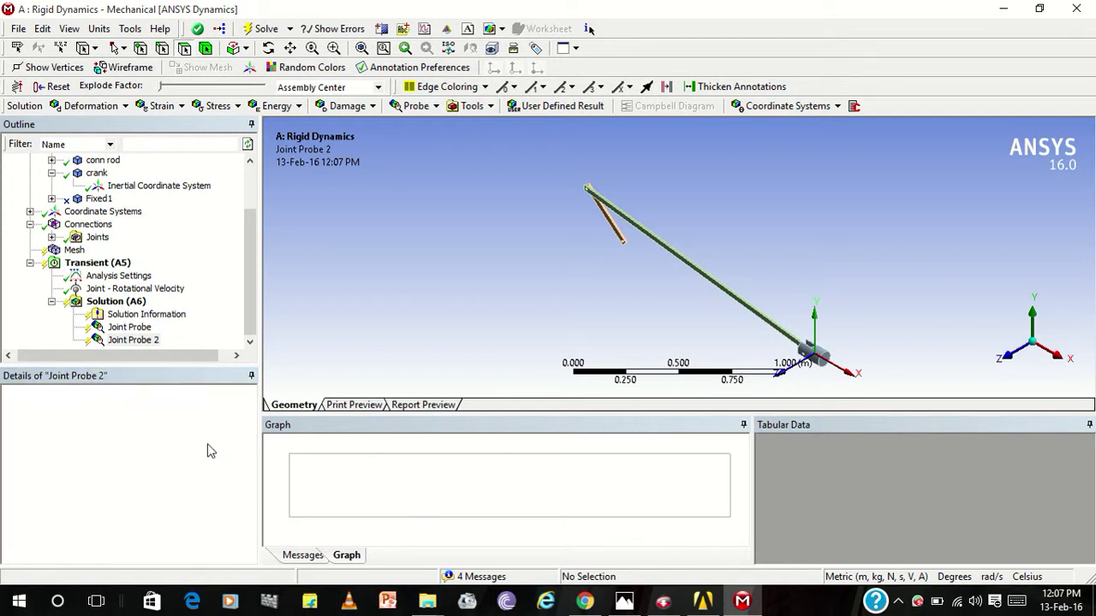
{"action": "left_click", "coordinate": [177, 481]}
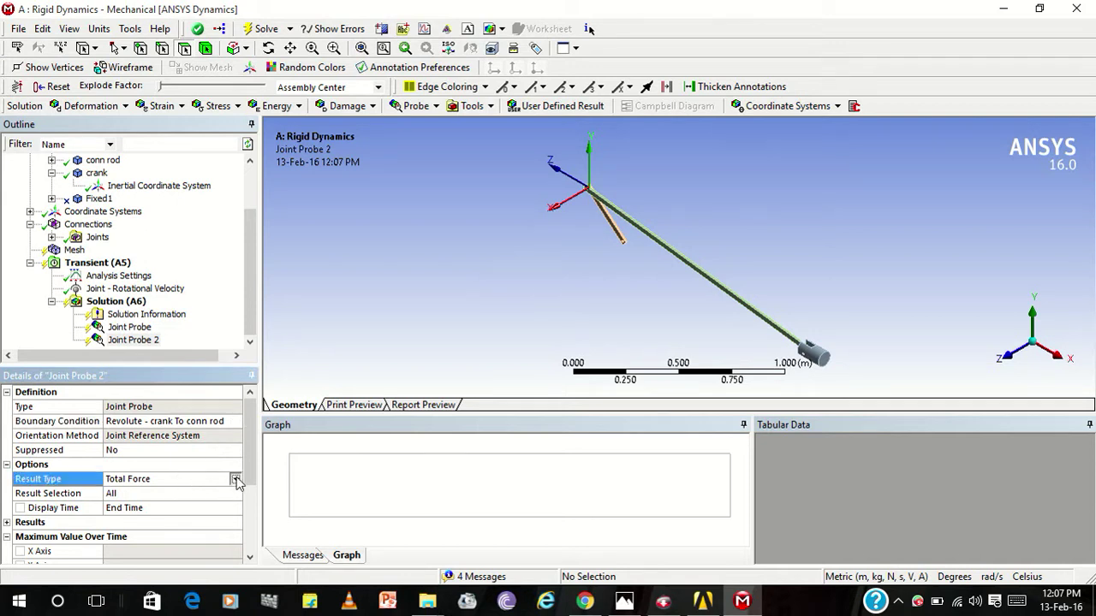
{"action": "left_click", "coordinate": [235, 479]}
{"action": "scroll", "coordinate": [170, 529], "scroll_direction": "down", "scroll_amount": 1}
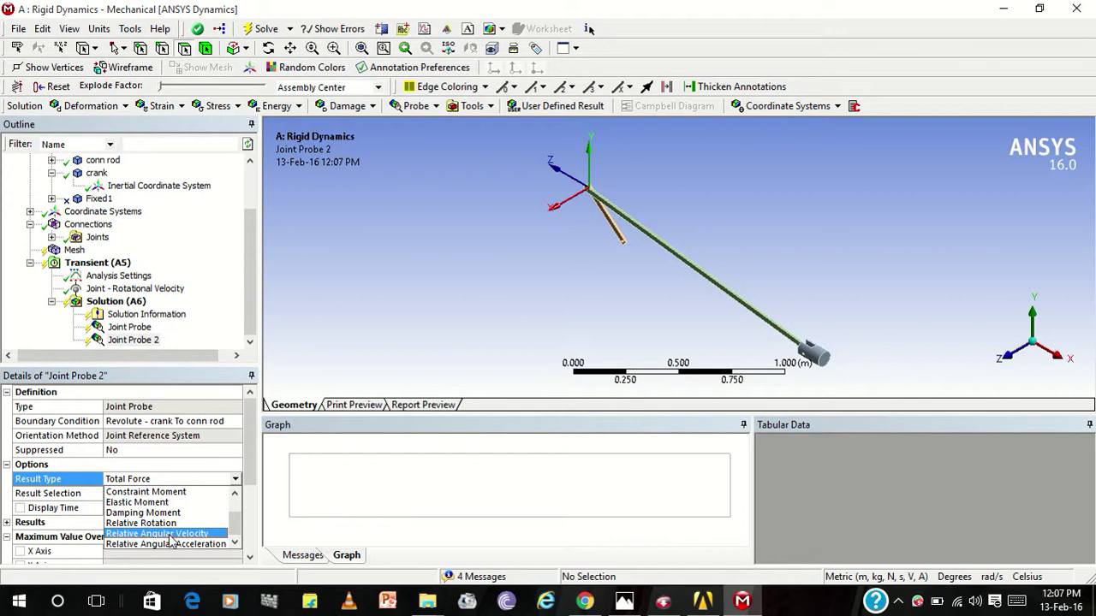
{"action": "left_click", "coordinate": [171, 534]}
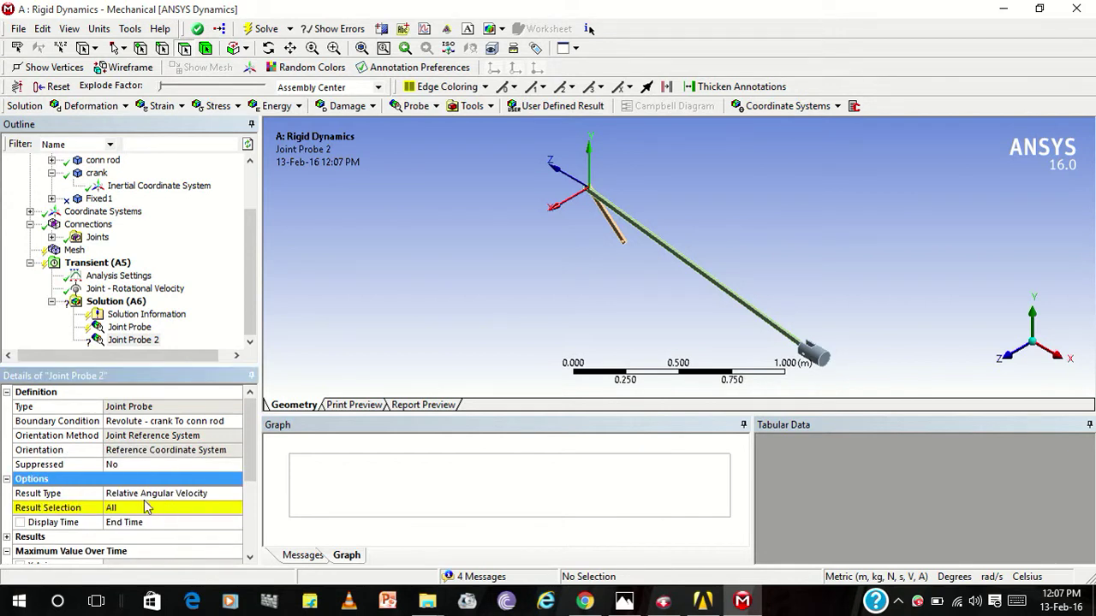
Set the second joint probe's display time to 0.12963 s.
{"action": "left_click", "coordinate": [147, 522]}
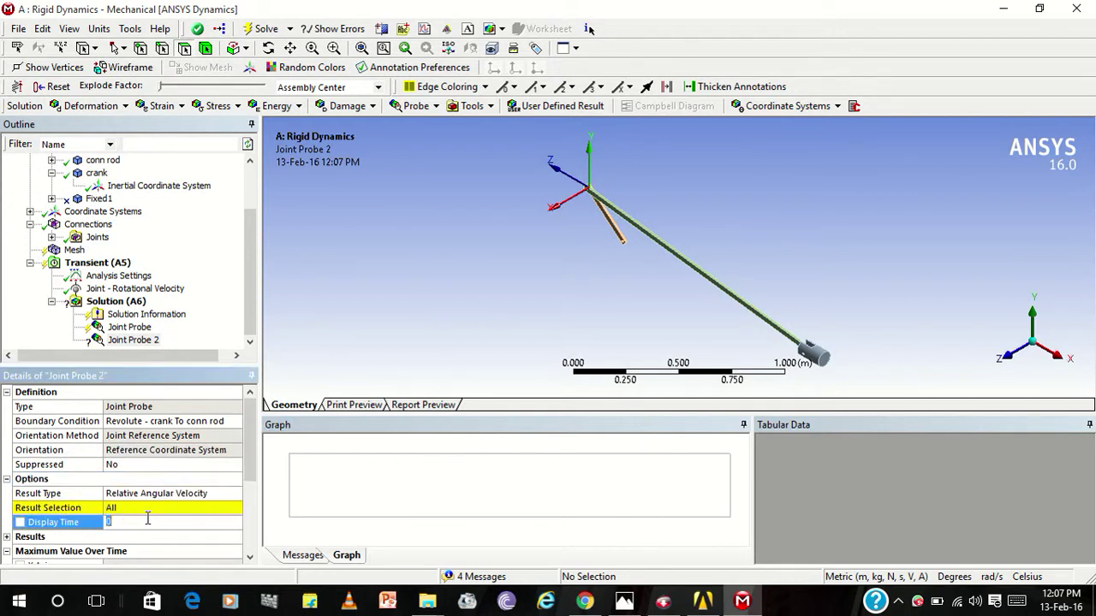
{"action": "type", "text": "0.129*63"}
{"action": "key", "text": "Return"}
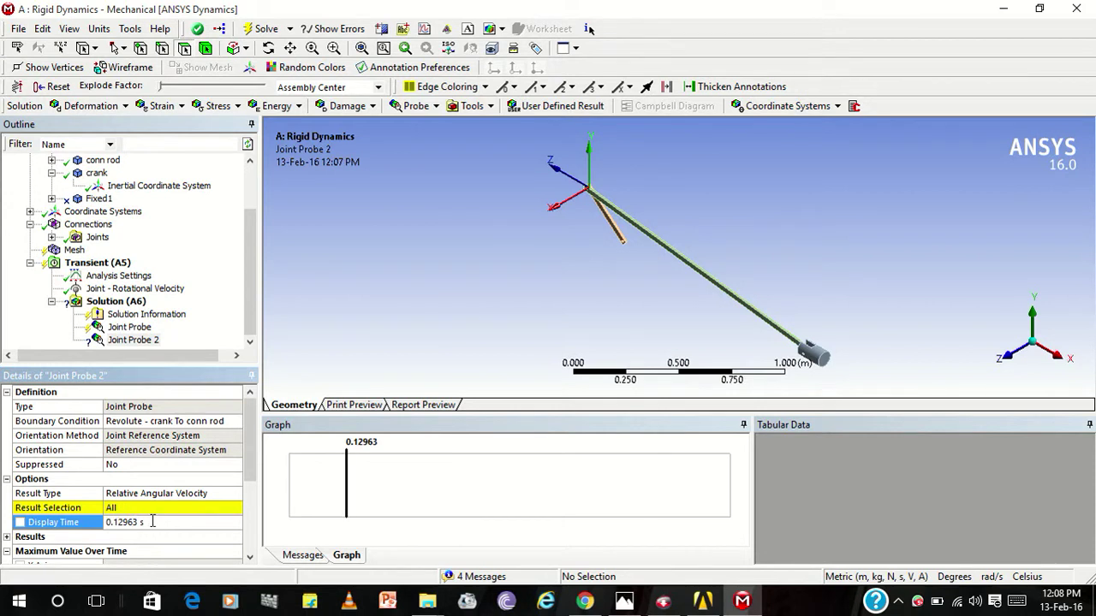
Add a third joint probe to the solution with the boundary condition Revolute - conn rod To Piston1.
{"action": "left_click", "coordinate": [126, 315]}
{"action": "right_click", "coordinate": [125, 314]}
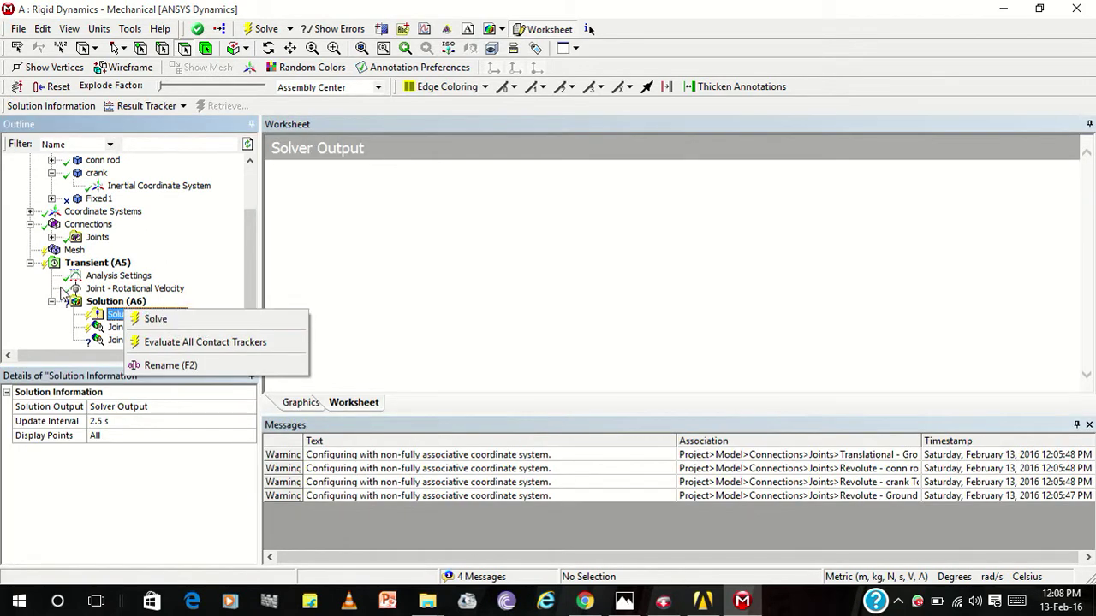
{"action": "left_click", "coordinate": [5, 300]}
{"action": "left_click", "coordinate": [116, 301]}
{"action": "right_click", "coordinate": [120, 302]}
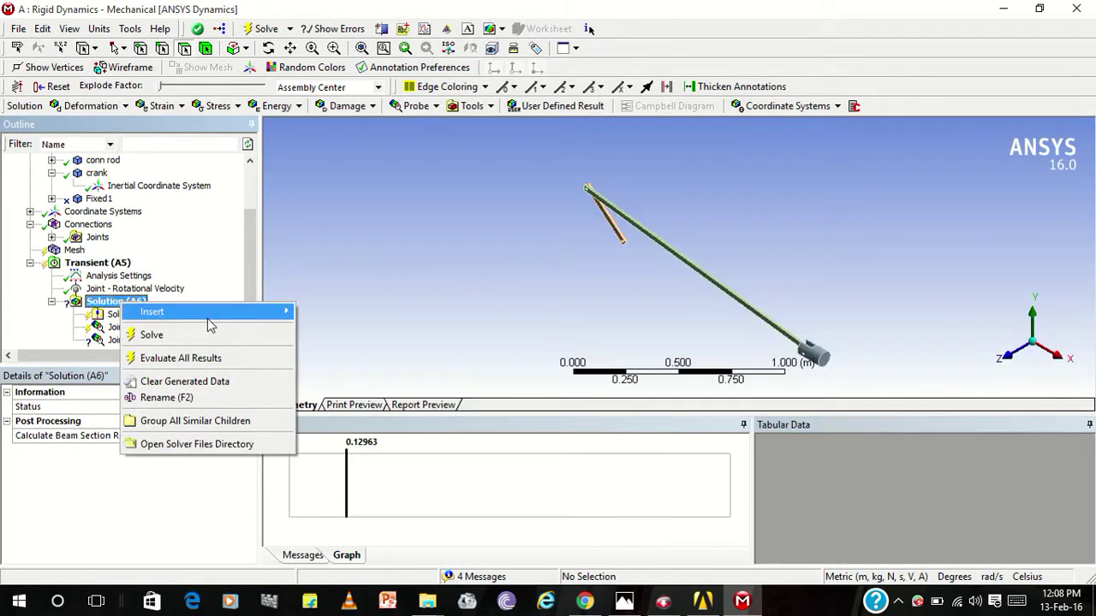
{"action": "mouse_move", "coordinate": [210, 318]}
{"action": "mouse_move", "coordinate": [360, 335]}
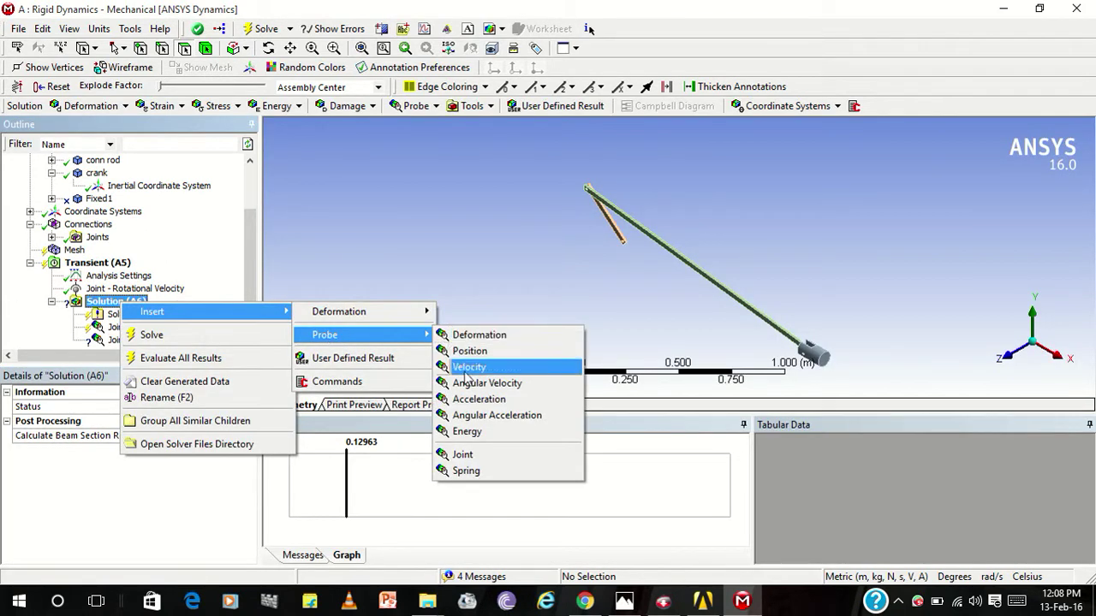
{"action": "left_click", "coordinate": [465, 455]}
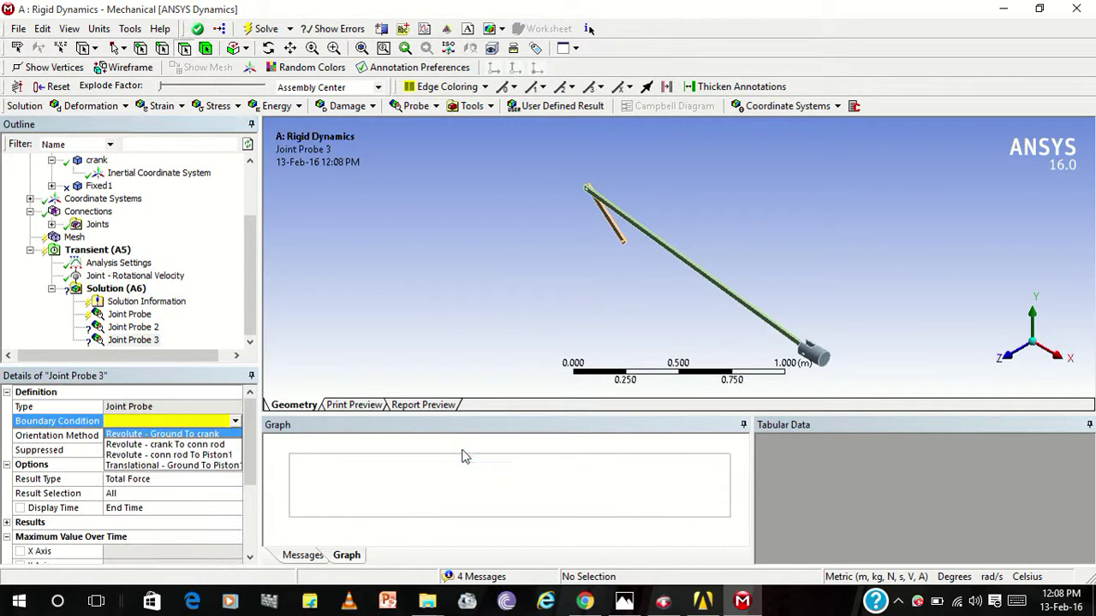
{"action": "left_click", "coordinate": [191, 454]}
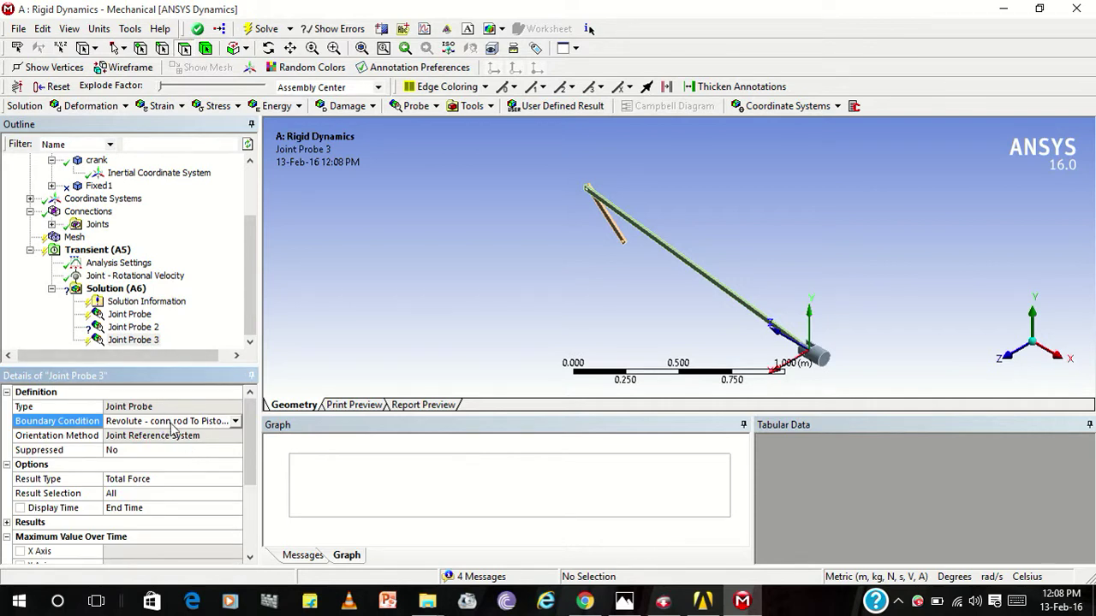
Delete the third joint probe and check the second joint probe's settings.
{"action": "right_click", "coordinate": [144, 341]}
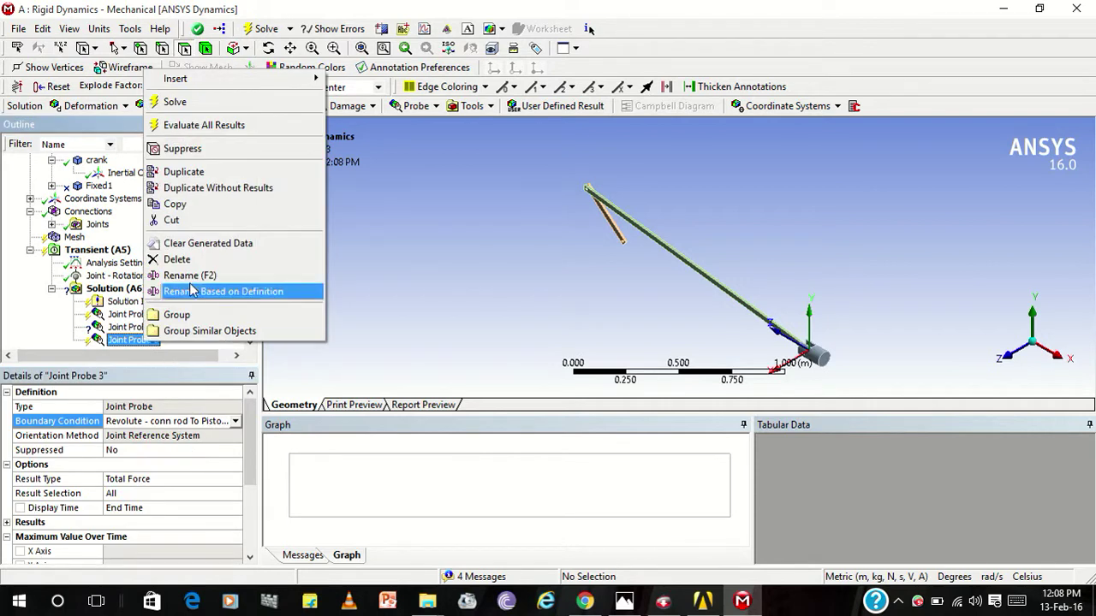
{"action": "left_click", "coordinate": [190, 260]}
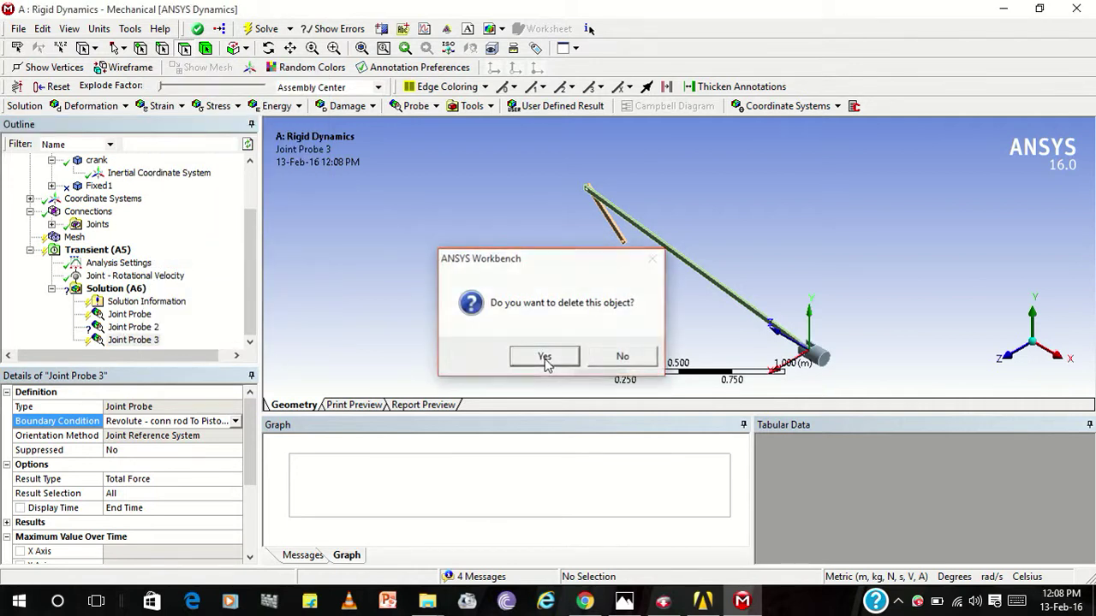
{"action": "left_click", "coordinate": [546, 357]}
{"action": "left_click", "coordinate": [137, 327]}
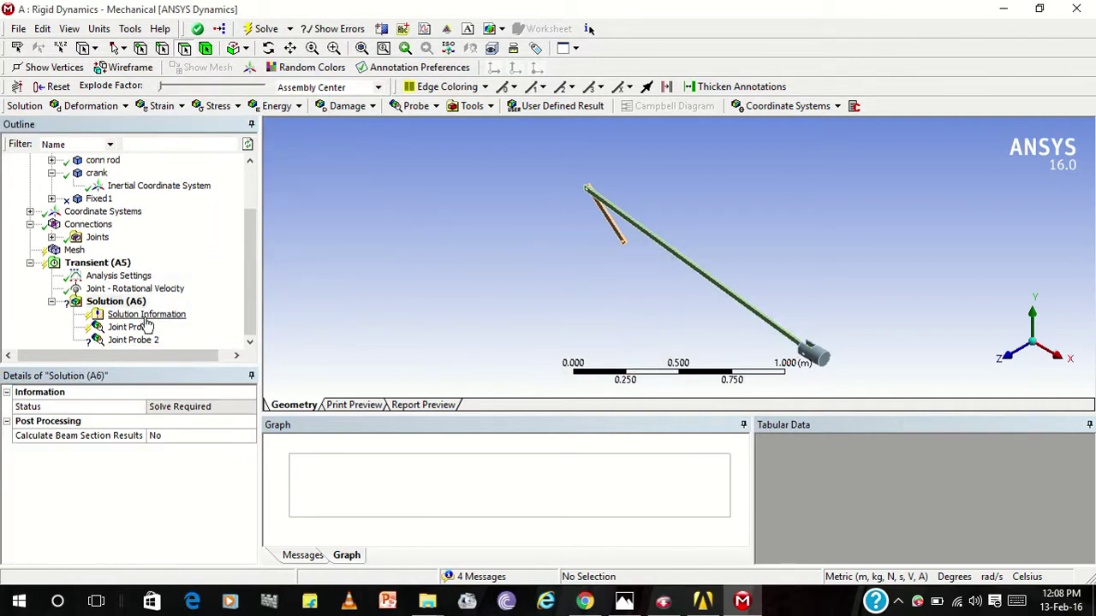
{"action": "left_click", "coordinate": [137, 341]}
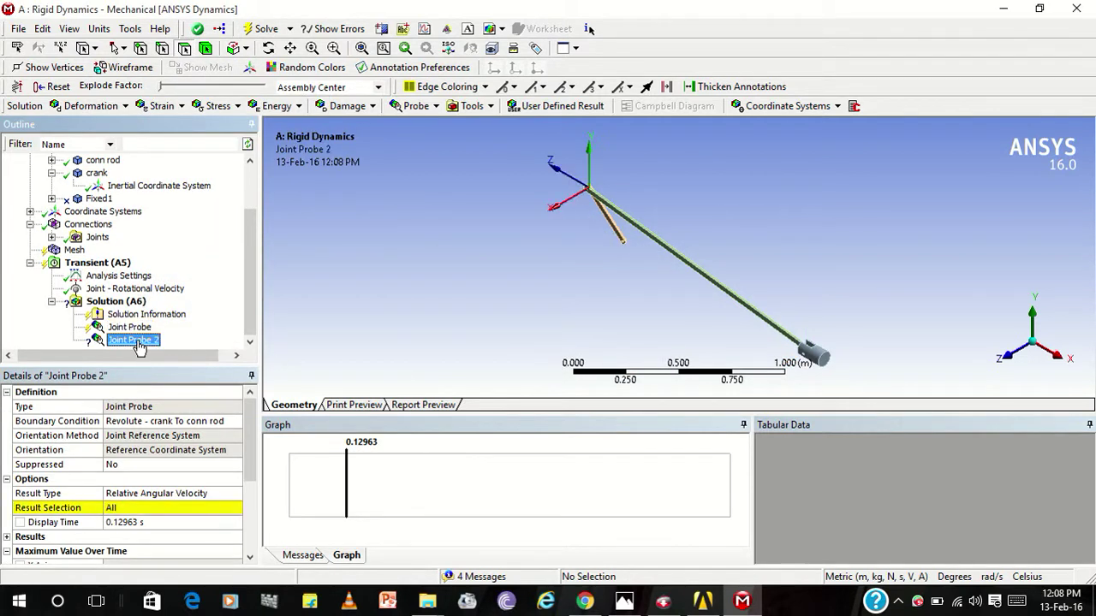
Insert a new joint probe in the solution and assign it to the Revolute - conn rod To Piston1 joint.
{"action": "left_click", "coordinate": [129, 315]}
{"action": "left_click", "coordinate": [124, 305]}
{"action": "right_click", "coordinate": [125, 306]}
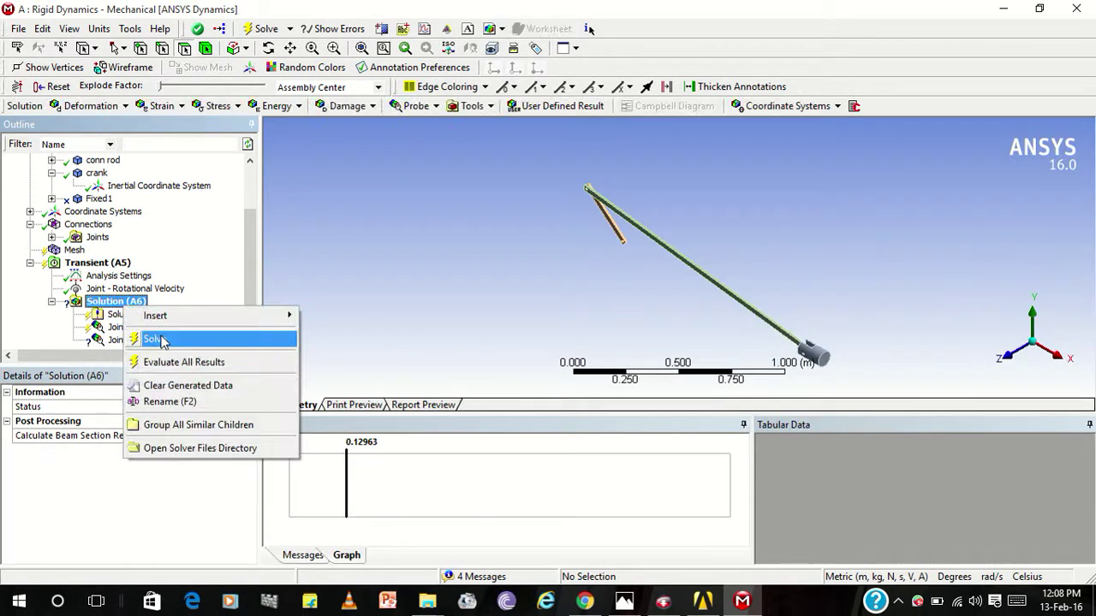
{"action": "mouse_move", "coordinate": [216, 316]}
{"action": "mouse_move", "coordinate": [327, 342]}
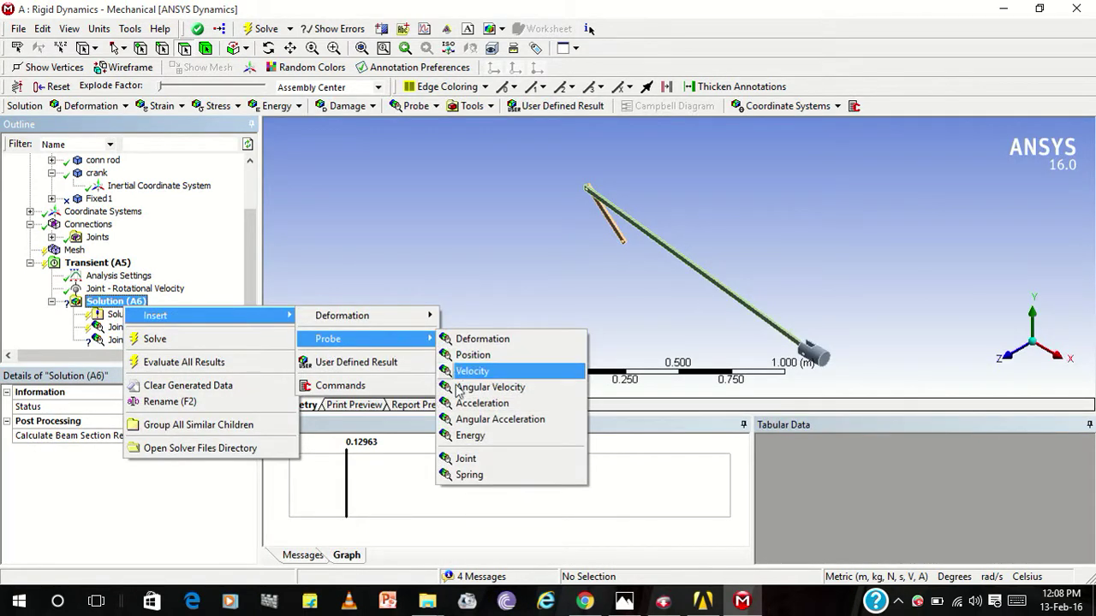
{"action": "left_click", "coordinate": [467, 459]}
{"action": "left_click", "coordinate": [171, 422]}
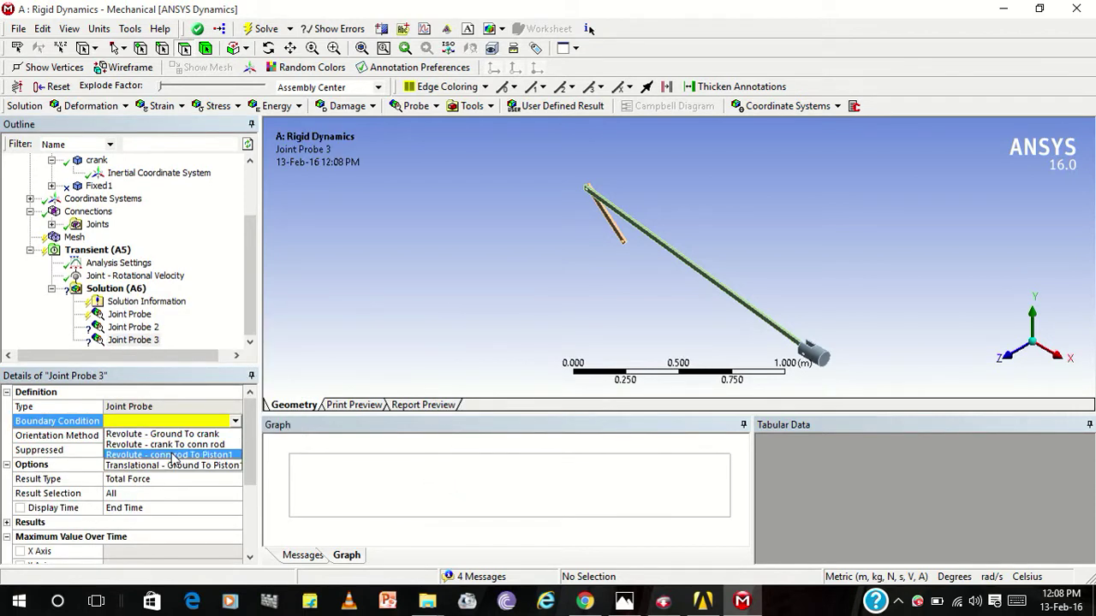
{"action": "left_click", "coordinate": [171, 455]}
Set the third joint probe's result selection to X Axis and its display time to 0.12963 s.
{"action": "left_click", "coordinate": [157, 496]}
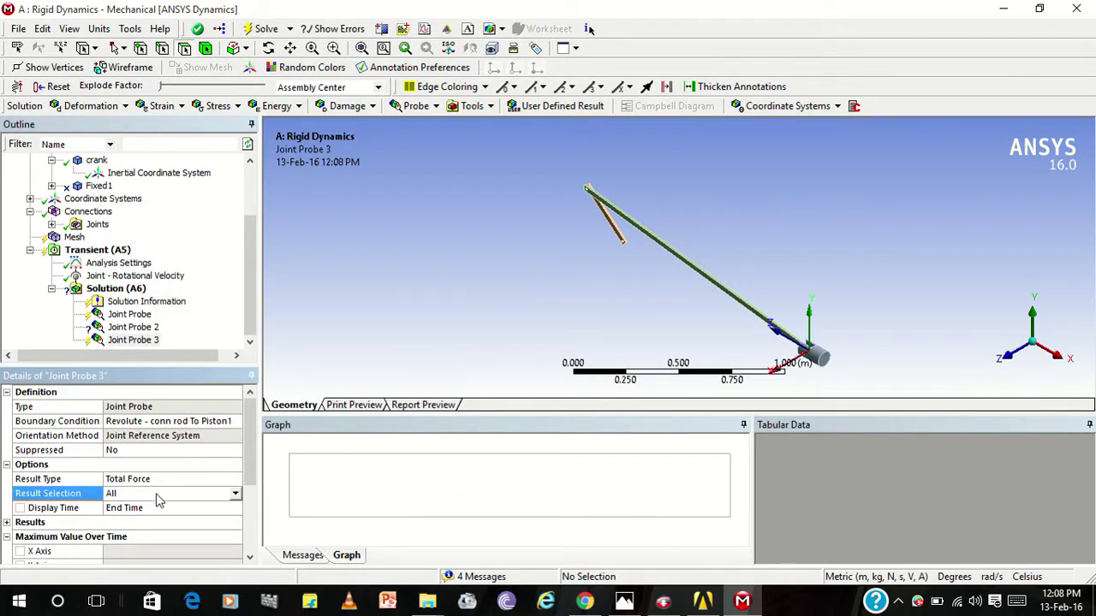
{"action": "left_click", "coordinate": [236, 494]}
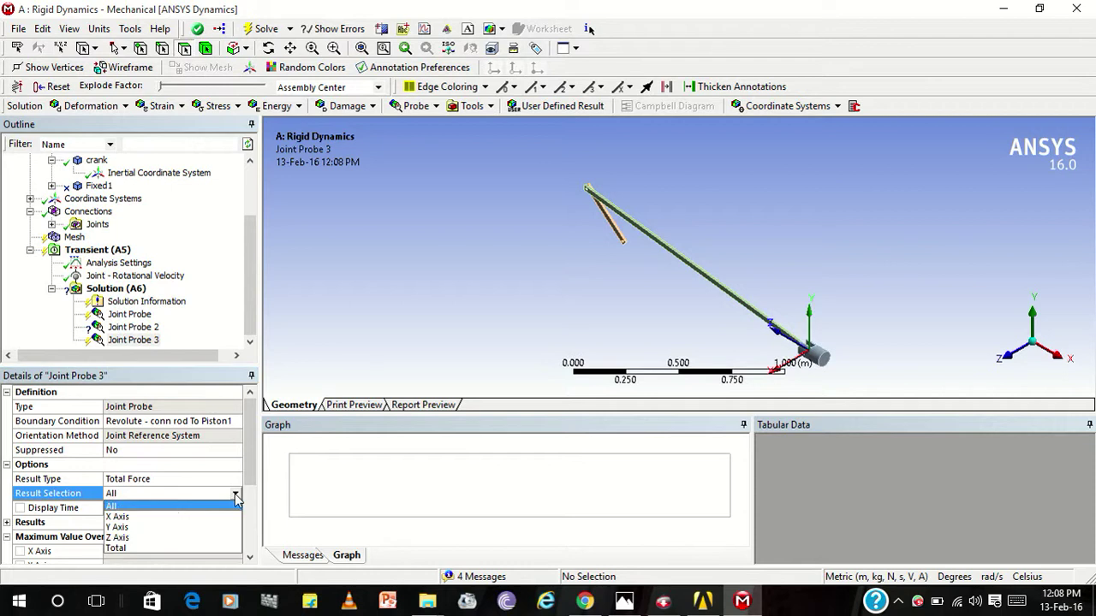
{"action": "left_click", "coordinate": [132, 517]}
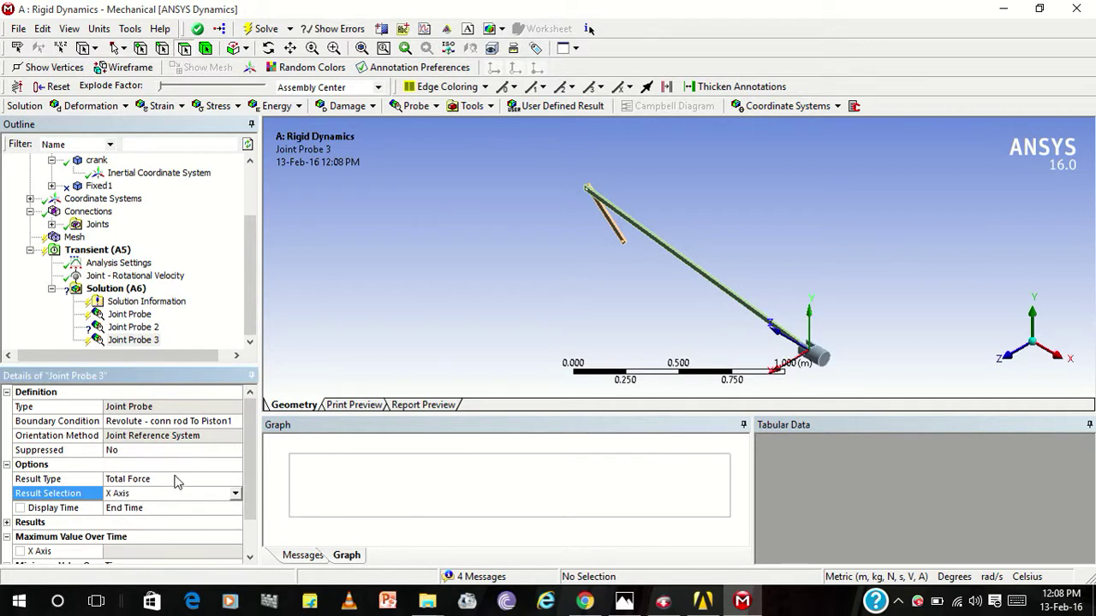
{"action": "left_click", "coordinate": [158, 508]}
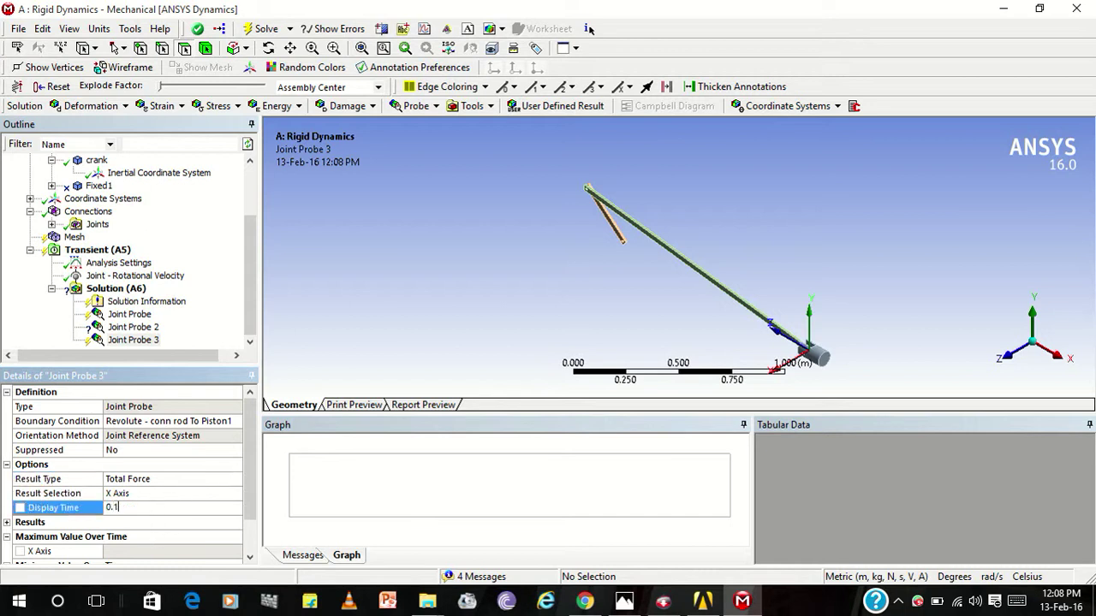
{"action": "key", "text": "Return"}
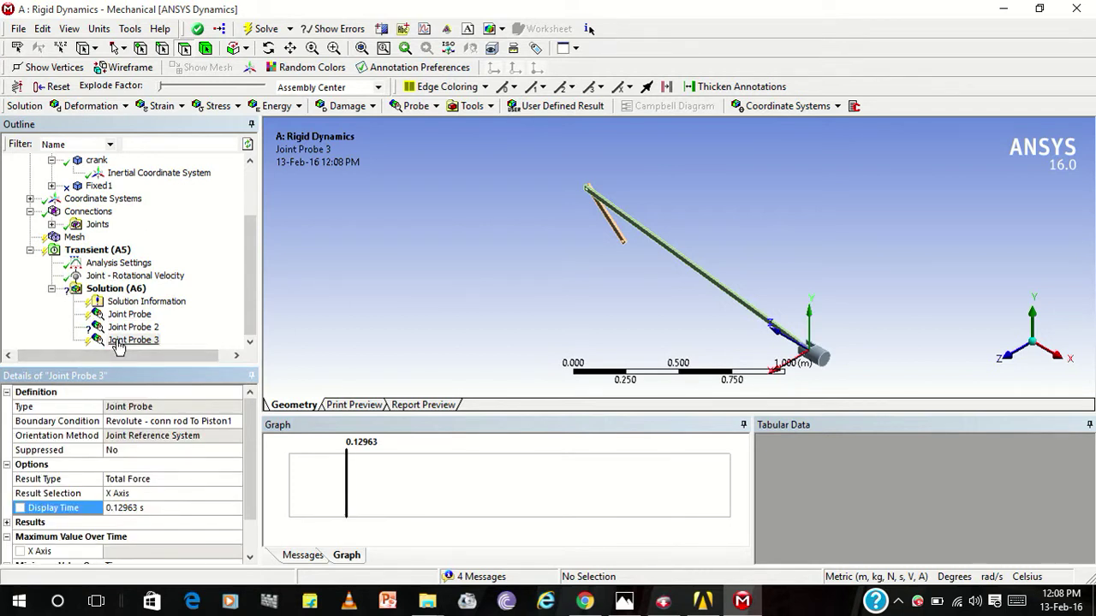
Insert a fourth joint probe under the transient solution.
{"action": "left_click", "coordinate": [114, 289]}
{"action": "right_click", "coordinate": [117, 291]}
{"action": "mouse_move", "coordinate": [158, 303]}
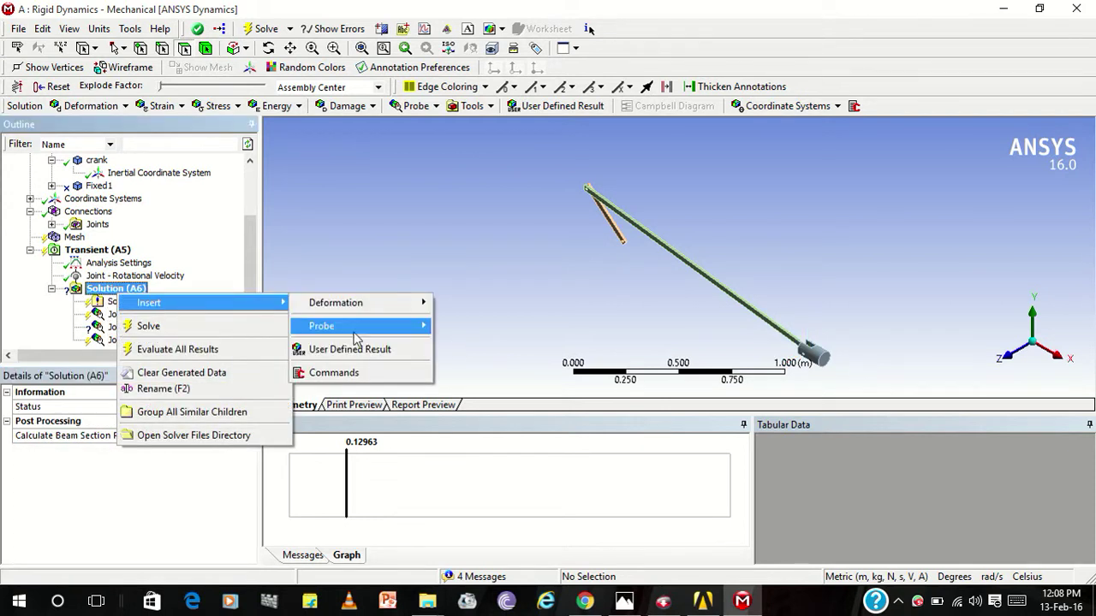
{"action": "mouse_move", "coordinate": [356, 329]}
{"action": "left_click", "coordinate": [462, 443]}
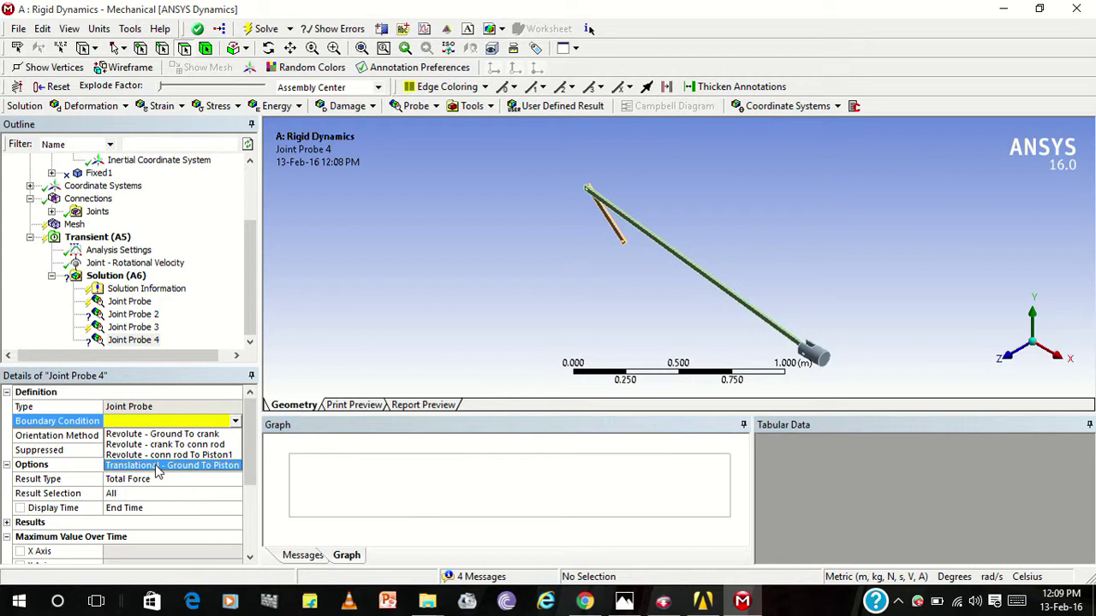
Assign the fourth joint probe to the Revolute - Ground To crank joint, with result type Total Moment and display time 0.12963 s.
{"action": "left_click", "coordinate": [154, 434]}
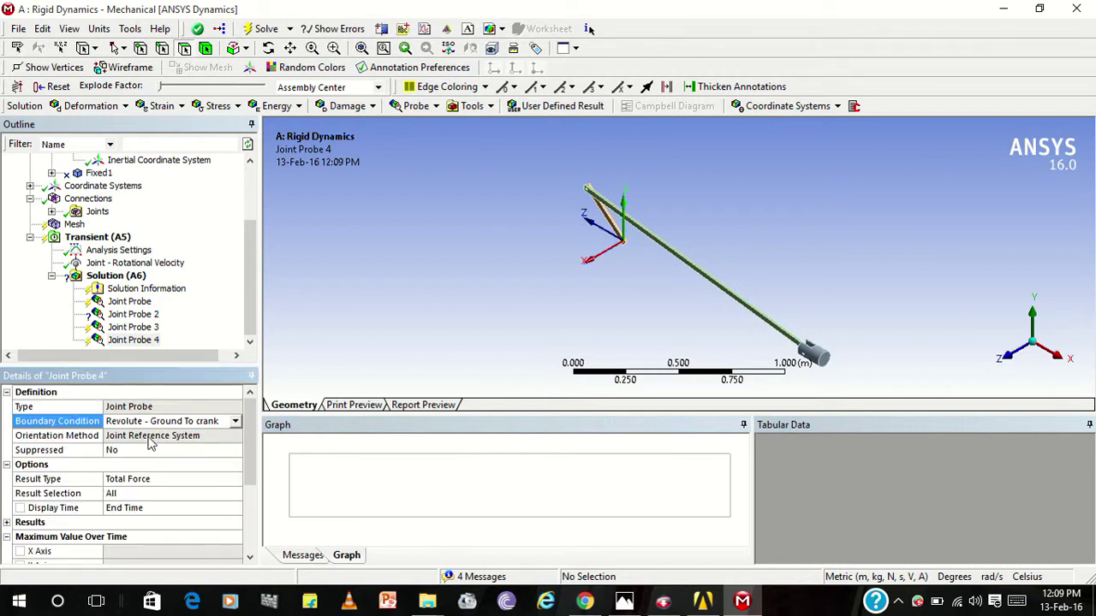
{"action": "left_click", "coordinate": [146, 481]}
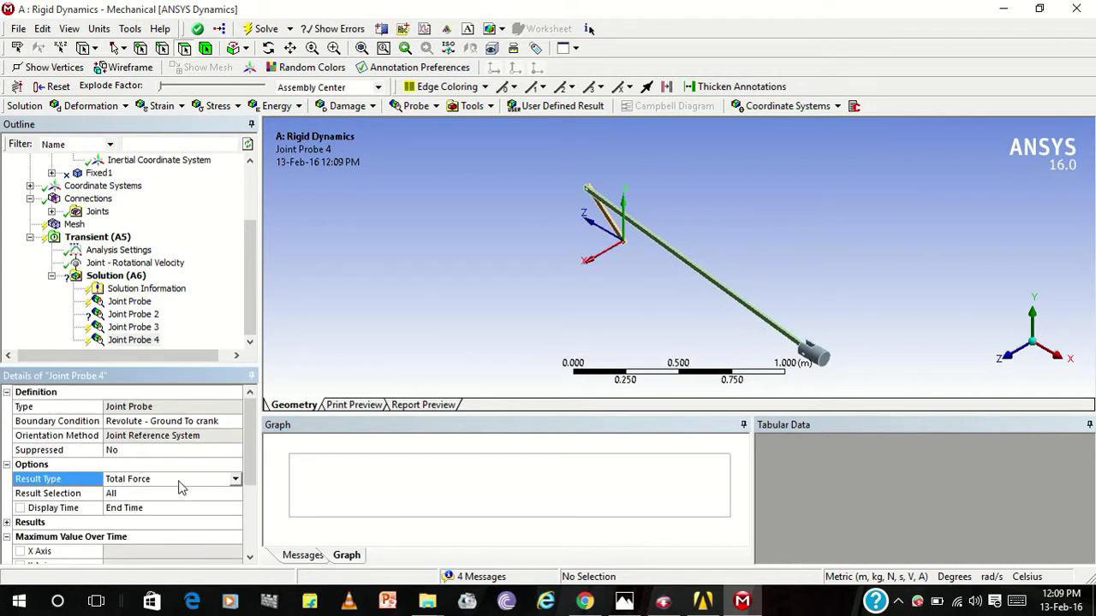
{"action": "left_click", "coordinate": [235, 480]}
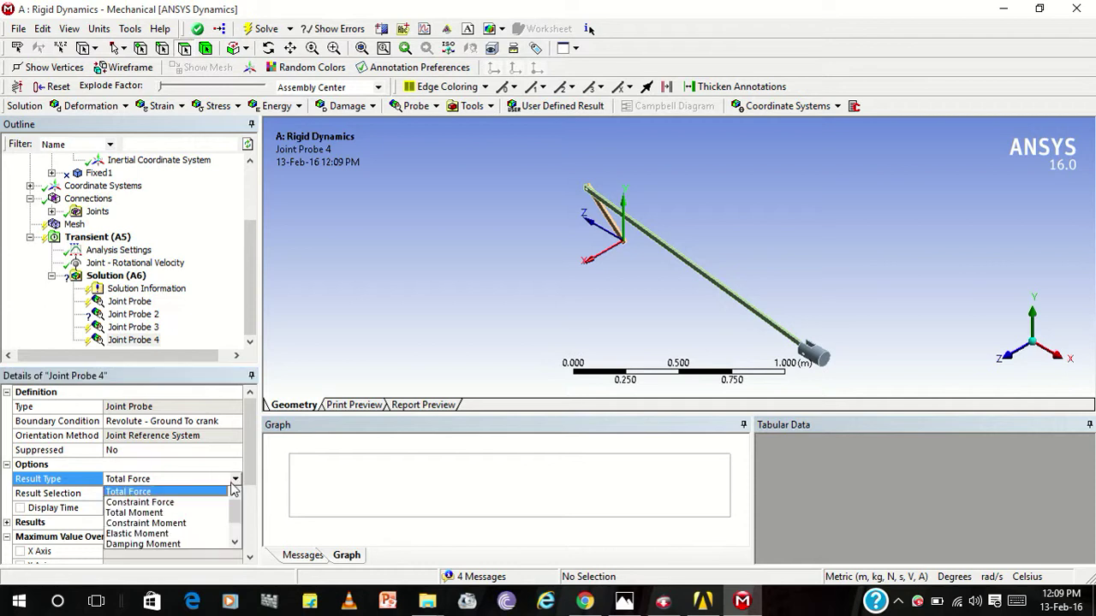
{"action": "left_click", "coordinate": [147, 513]}
{"action": "left_click", "coordinate": [149, 510]}
{"action": "type", "text": "0.12963"}
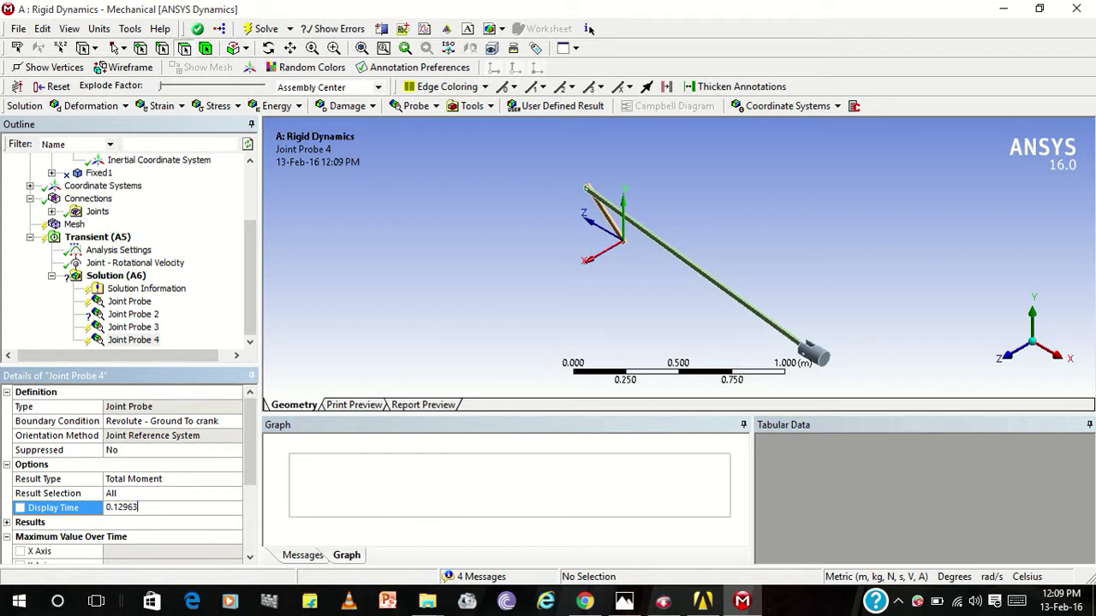
{"action": "key", "text": "Return"}
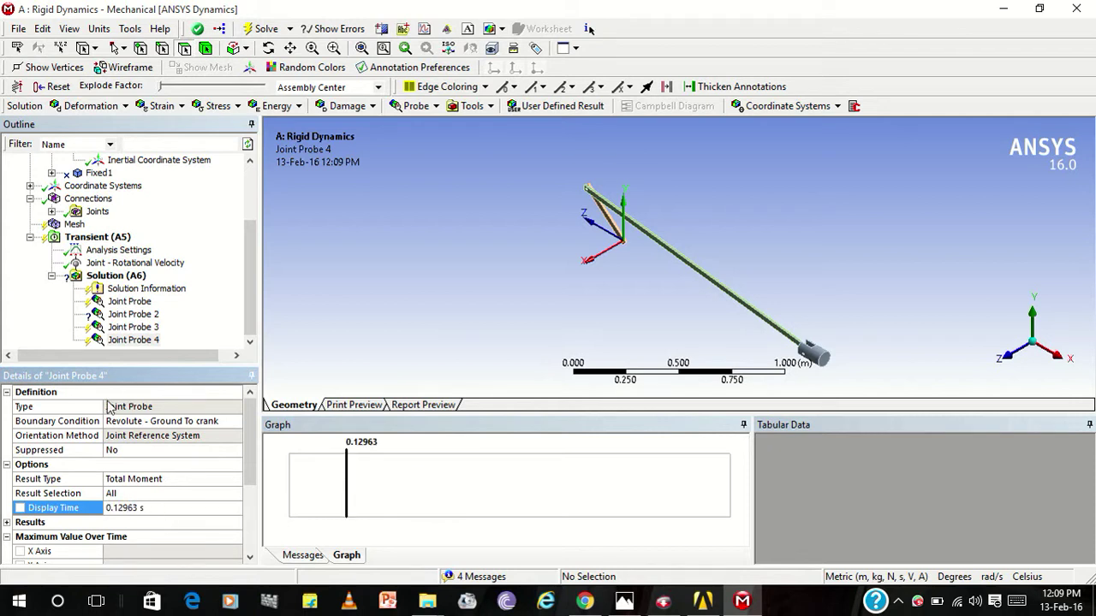
Try to evaluate all results of the transient solution and check the resulting messages.
{"action": "right_click", "coordinate": [125, 275]}
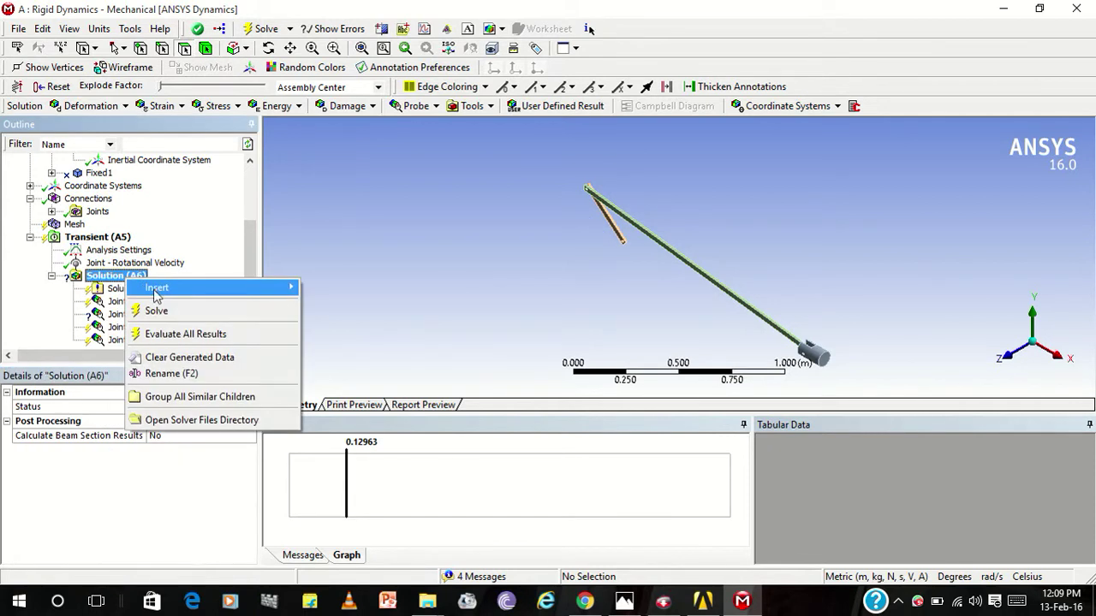
{"action": "left_click", "coordinate": [185, 339]}
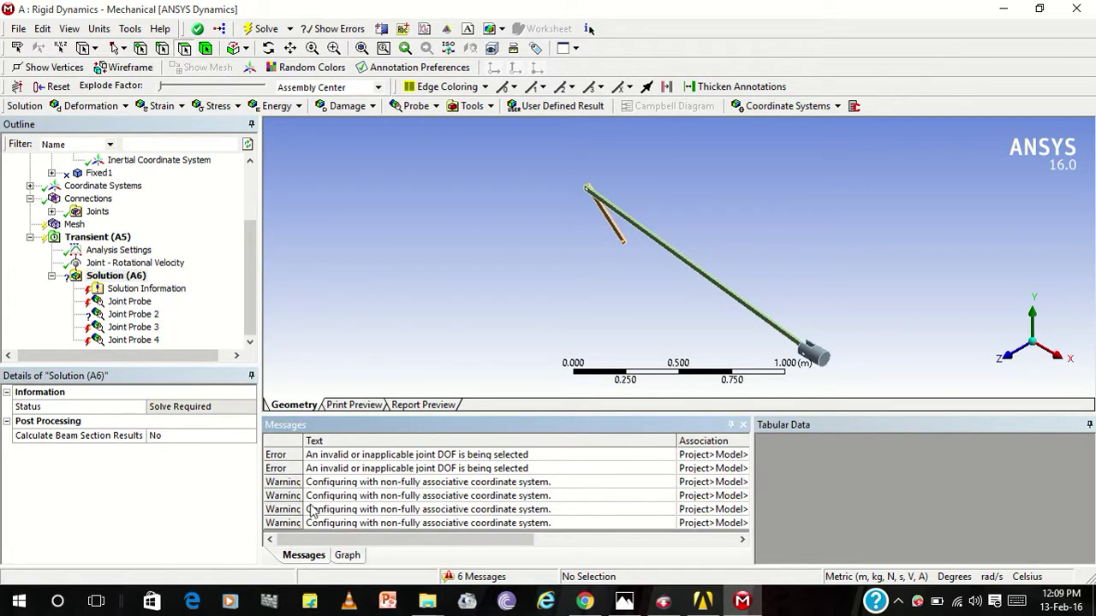
{"action": "left_click", "coordinate": [390, 470]}
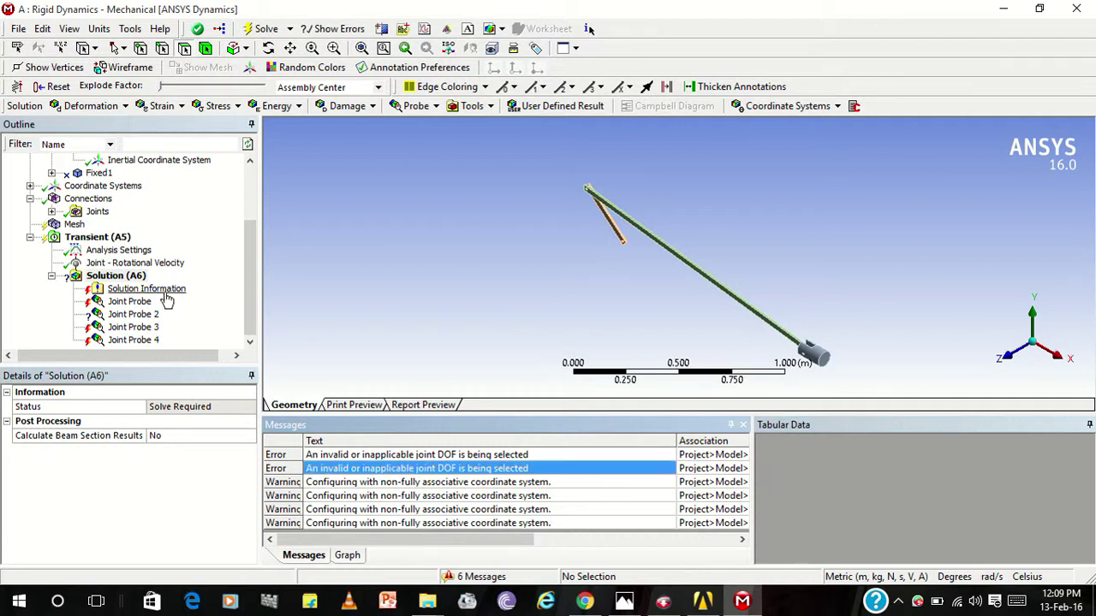
Set the result selection of Joint Probe 2 to Z Axis.
{"action": "left_click", "coordinate": [135, 314]}
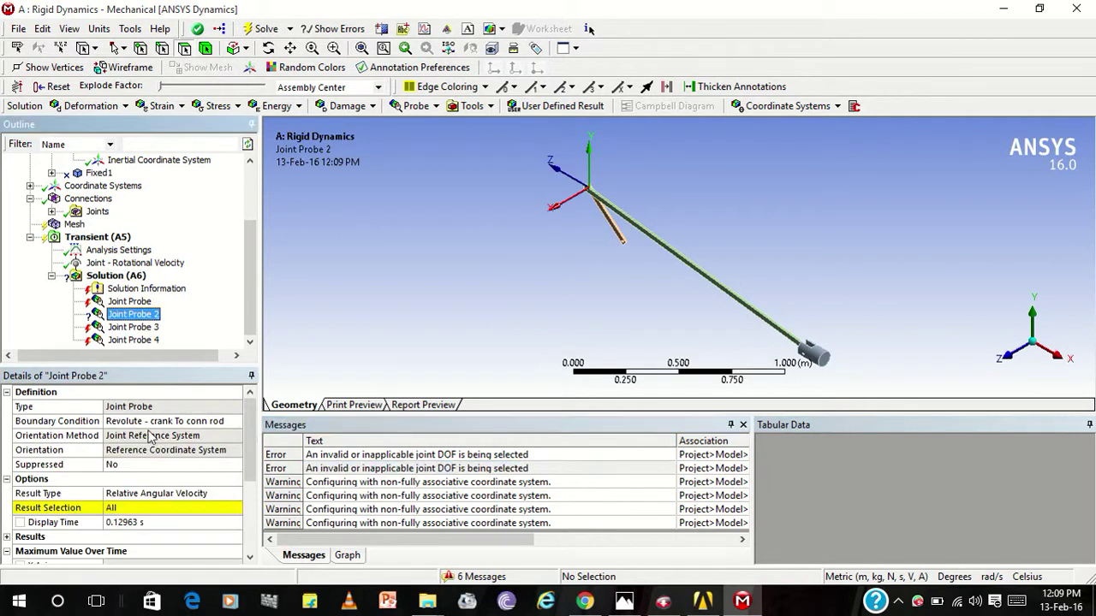
{"action": "left_click", "coordinate": [144, 508]}
{"action": "left_click", "coordinate": [236, 508]}
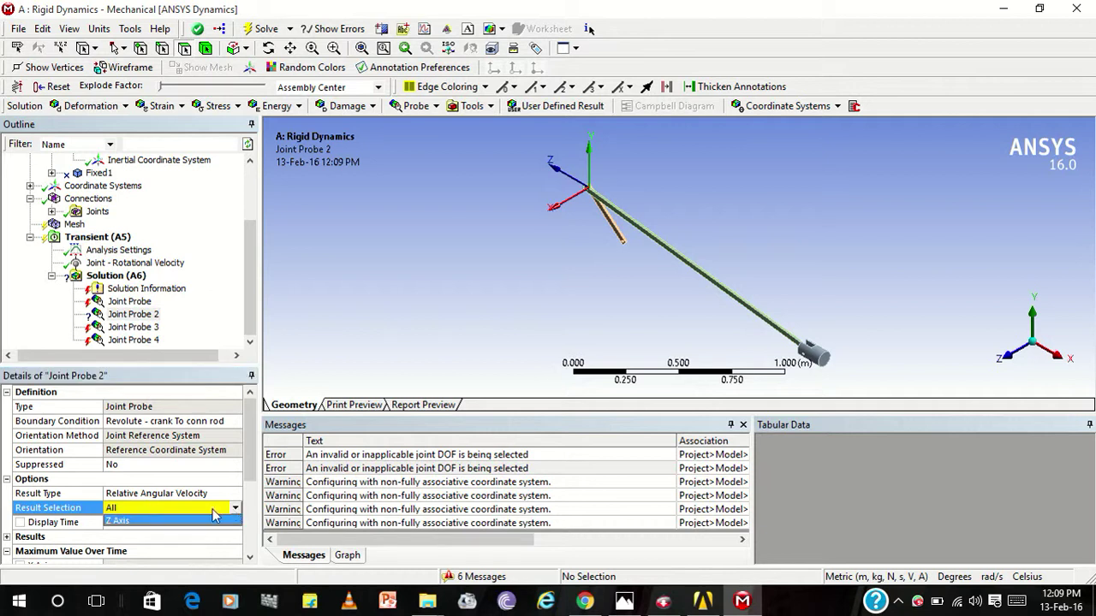
{"action": "left_click", "coordinate": [199, 524]}
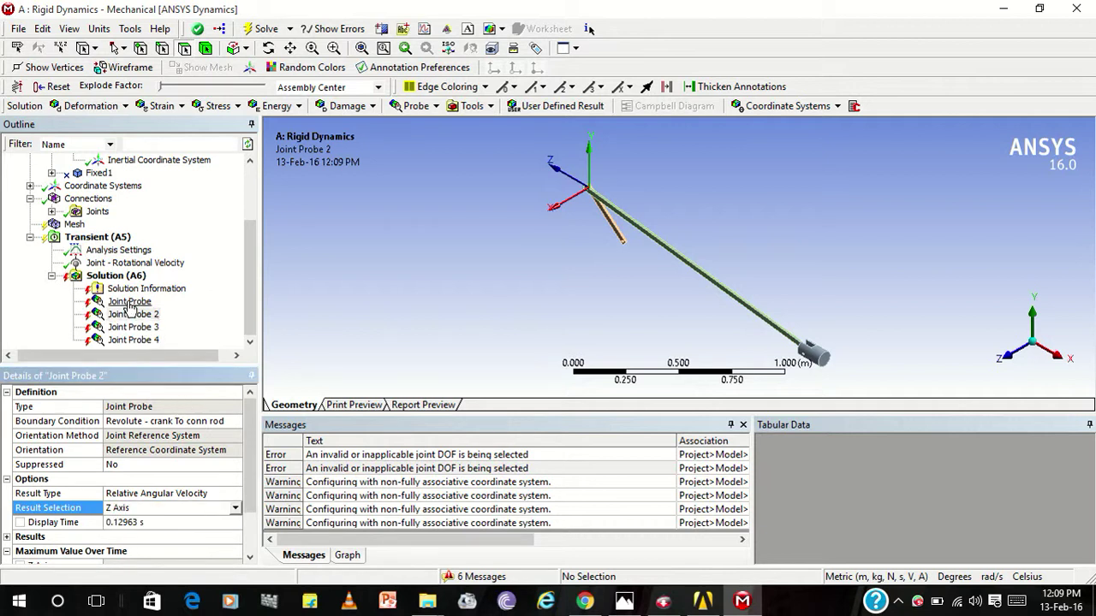
Try evaluating all results again, and open the error message to read it.
{"action": "left_click", "coordinate": [118, 278]}
{"action": "right_click", "coordinate": [118, 278]}
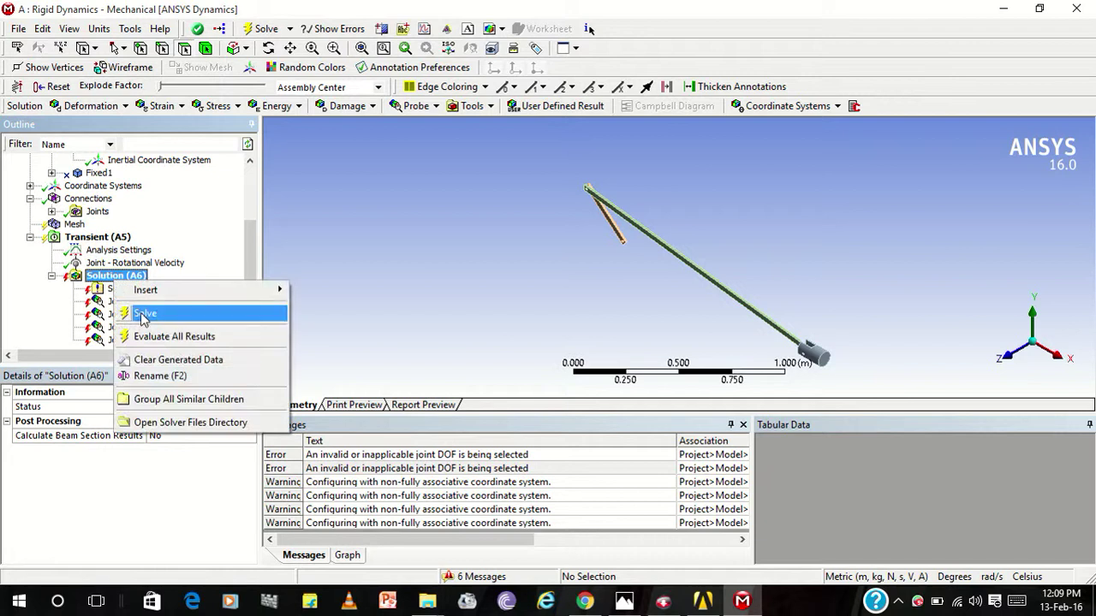
{"action": "left_click", "coordinate": [150, 337]}
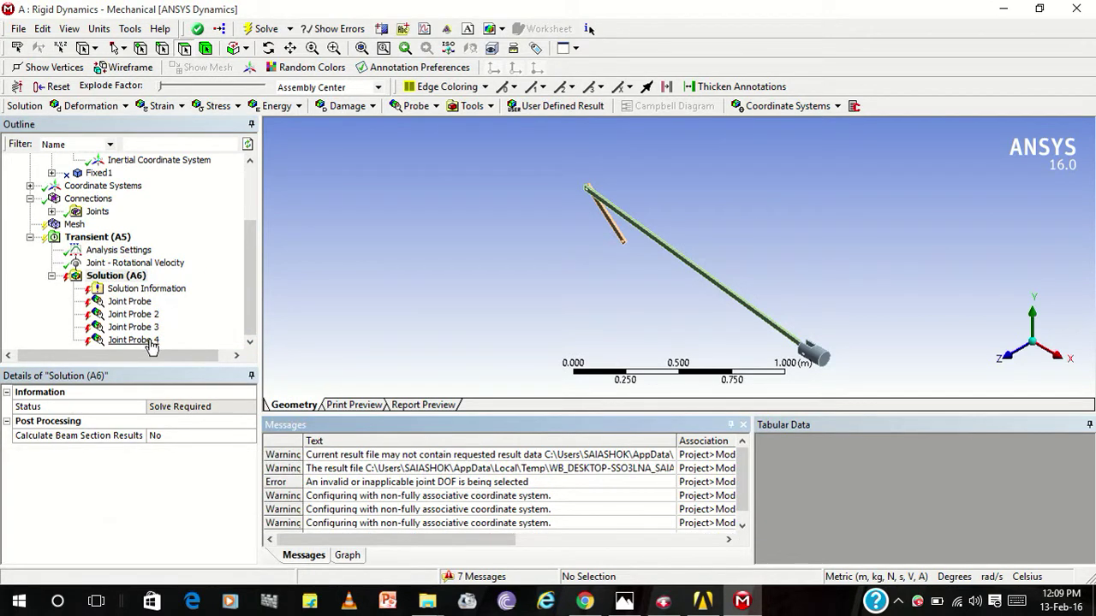
{"action": "double_click", "coordinate": [347, 482]}
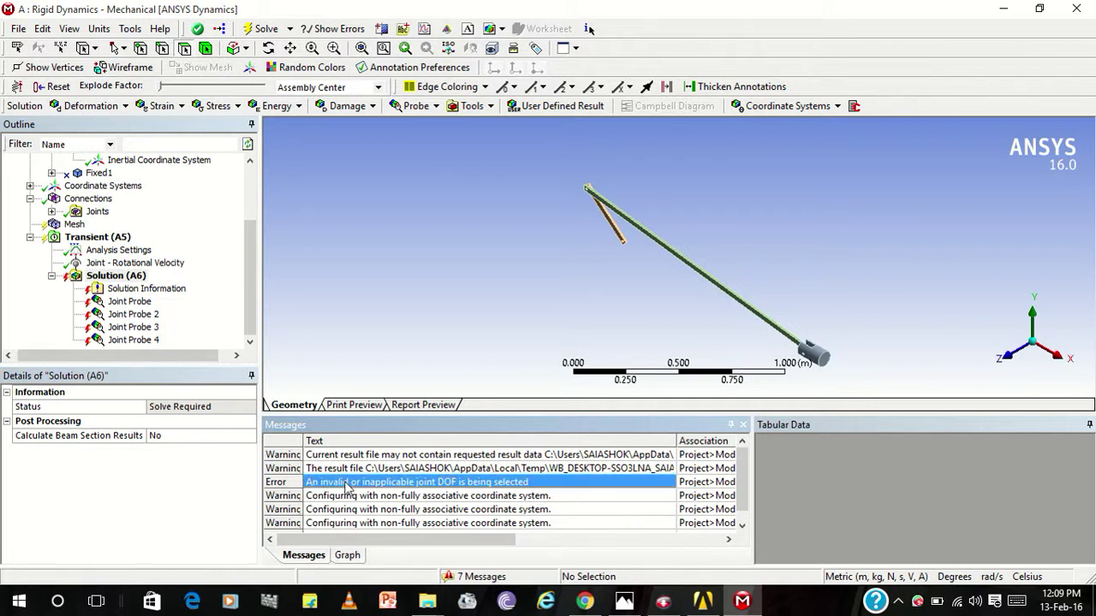
{"action": "left_click", "coordinate": [656, 357]}
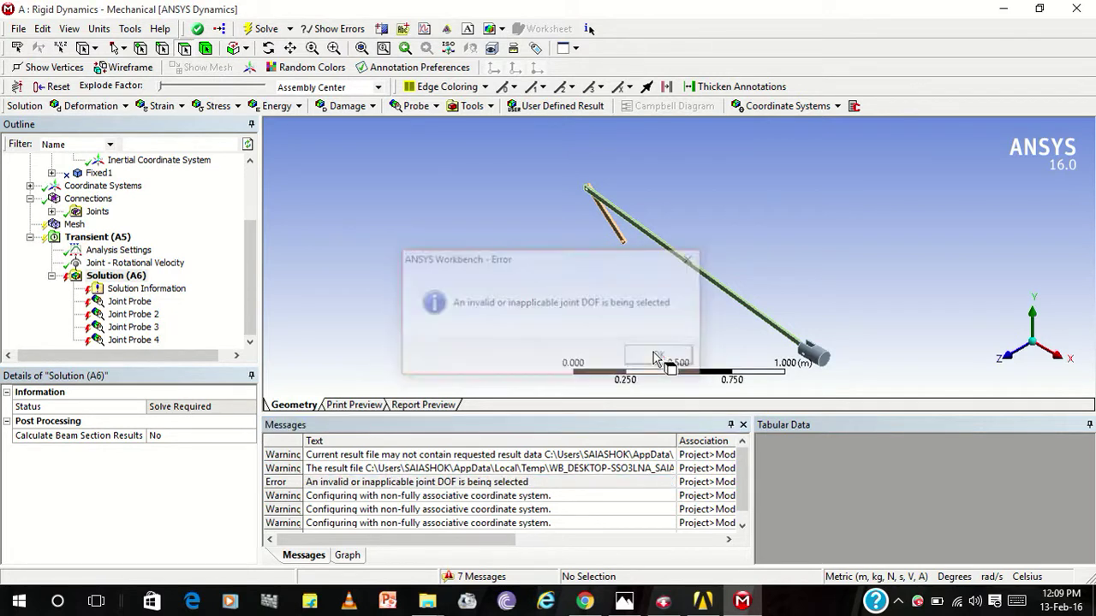
Retry evaluating all results and run Solve on the transient solution.
{"action": "right_click", "coordinate": [111, 276]}
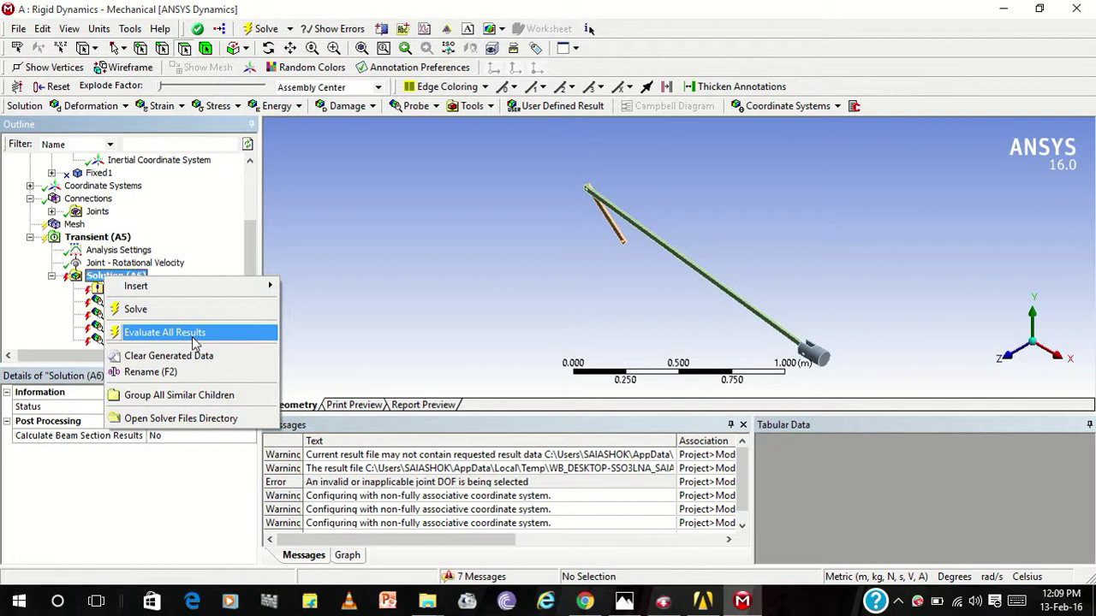
{"action": "left_click", "coordinate": [193, 337]}
{"action": "right_click", "coordinate": [116, 279]}
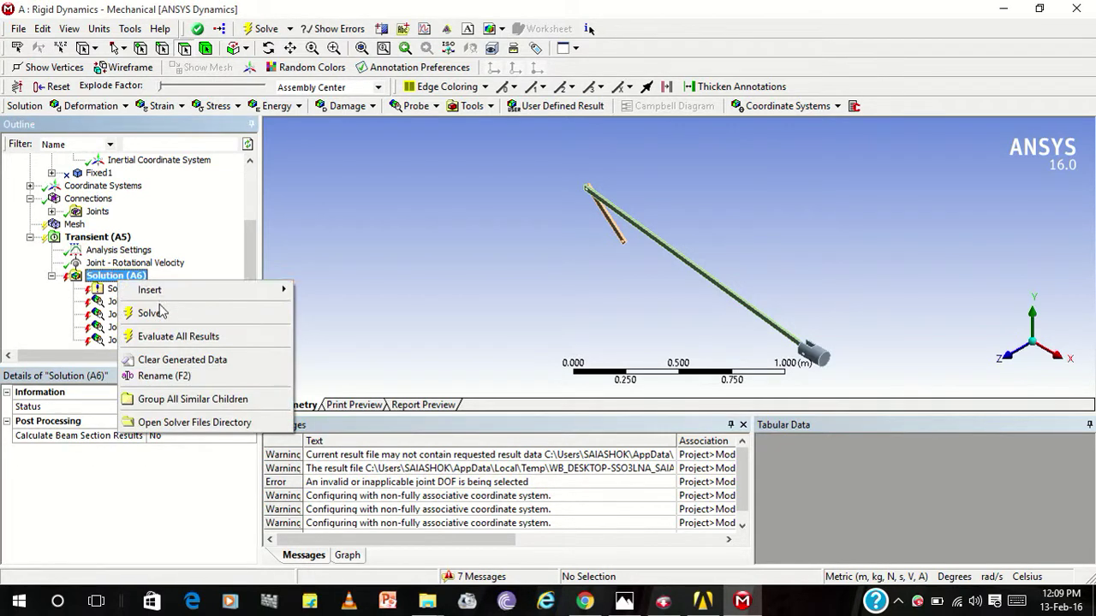
{"action": "left_click", "coordinate": [150, 314]}
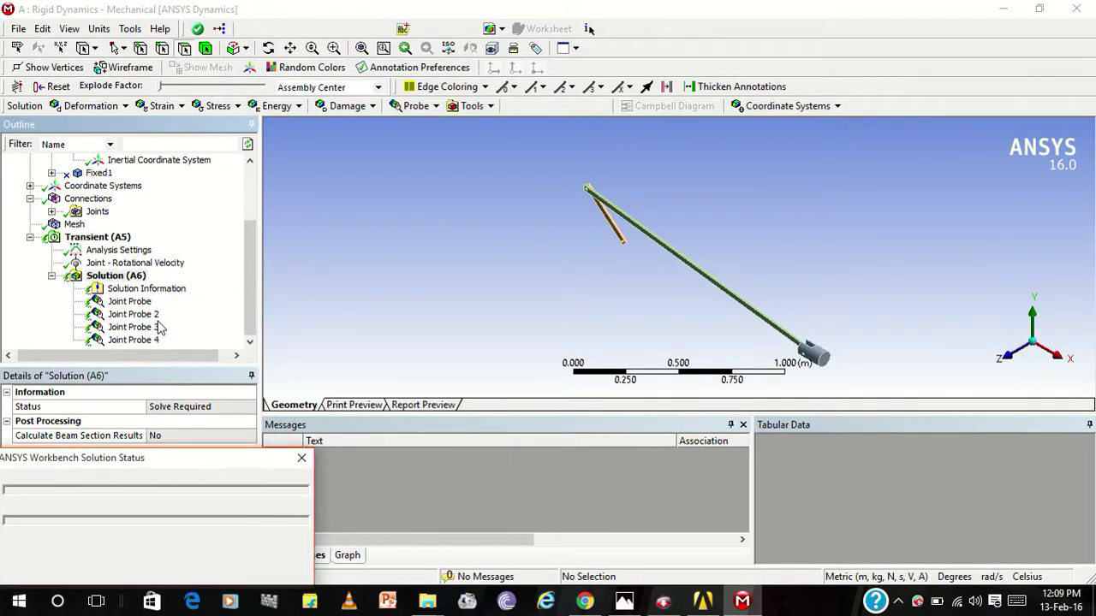